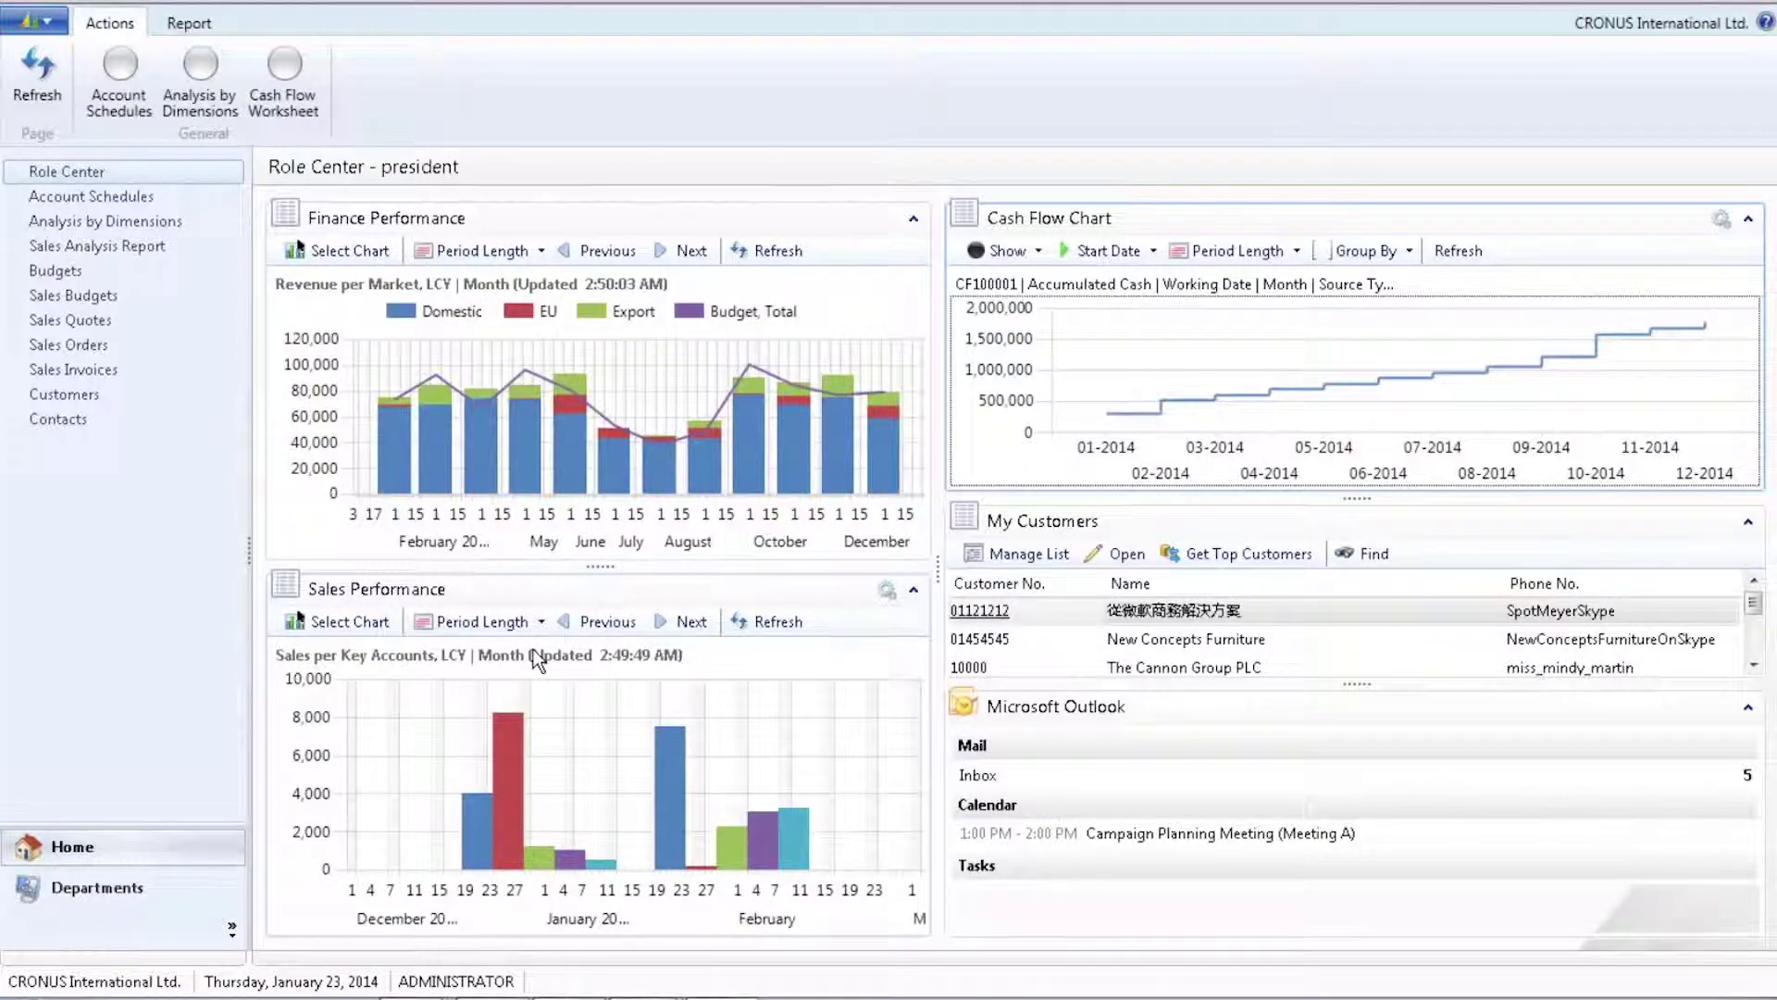
# Step: Check the Finance Performance chart list without changing it, then inspect the monthly revenue bars
pyautogui.click(543, 591)
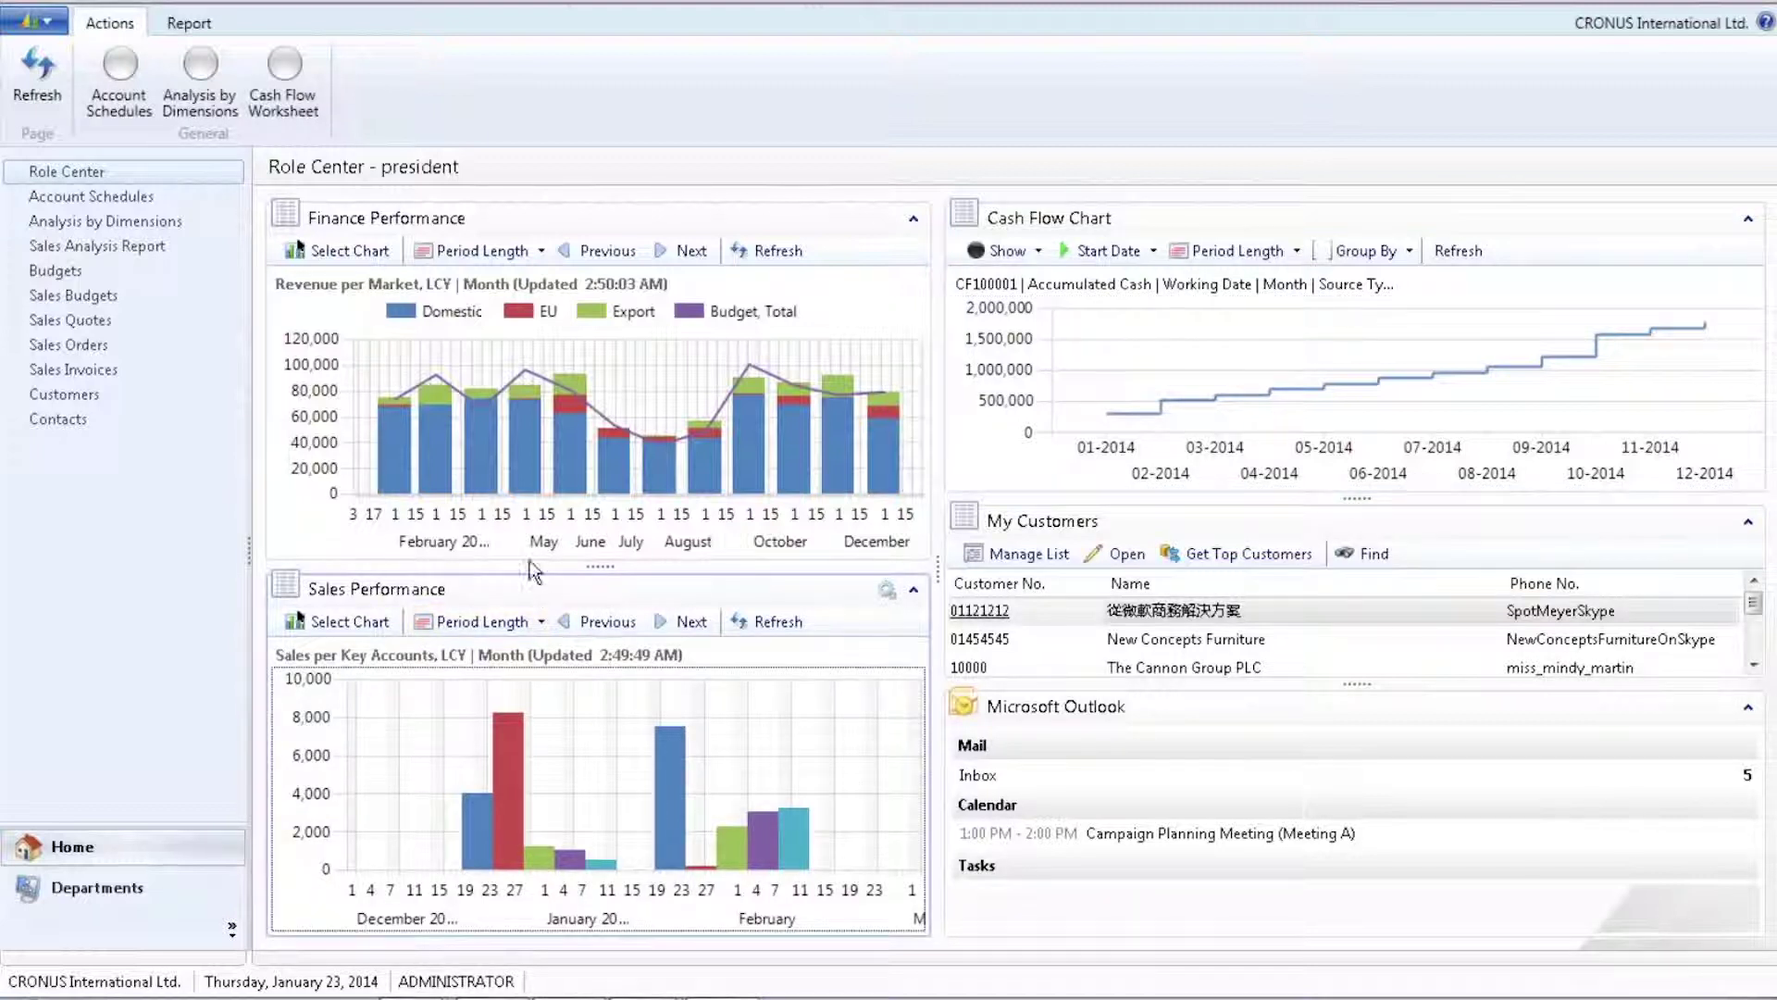
pyautogui.click(448, 219)
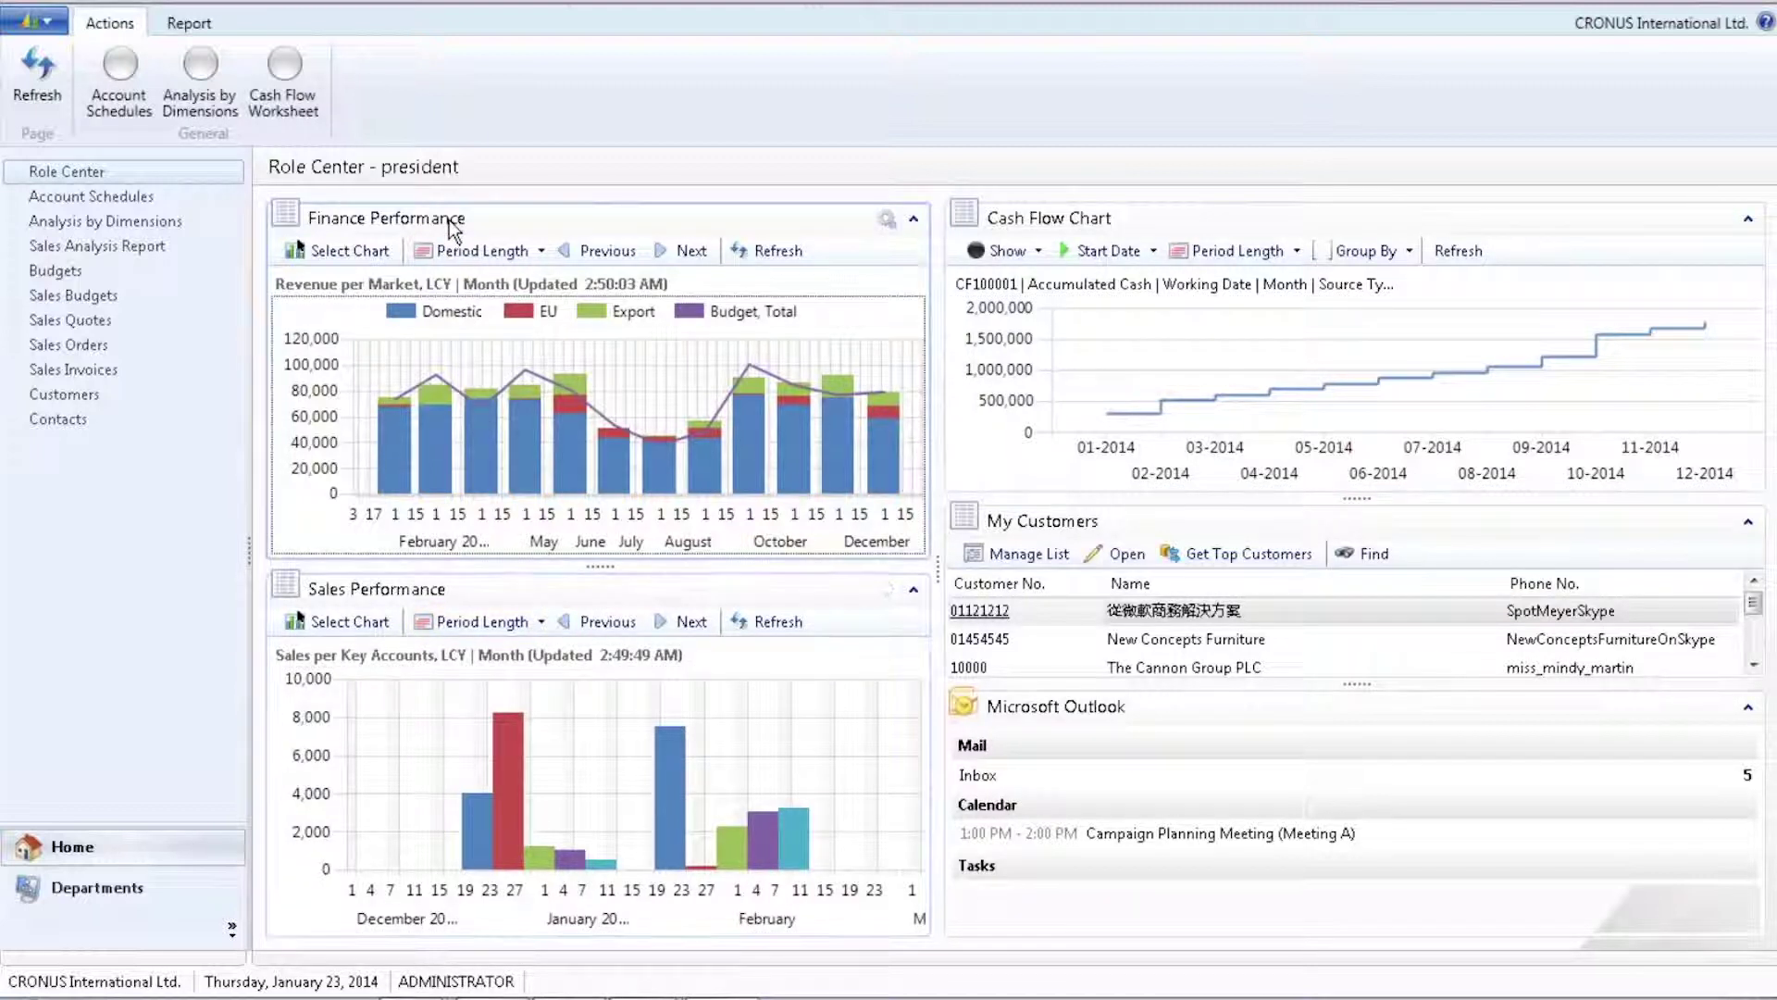
pyautogui.click(369, 246)
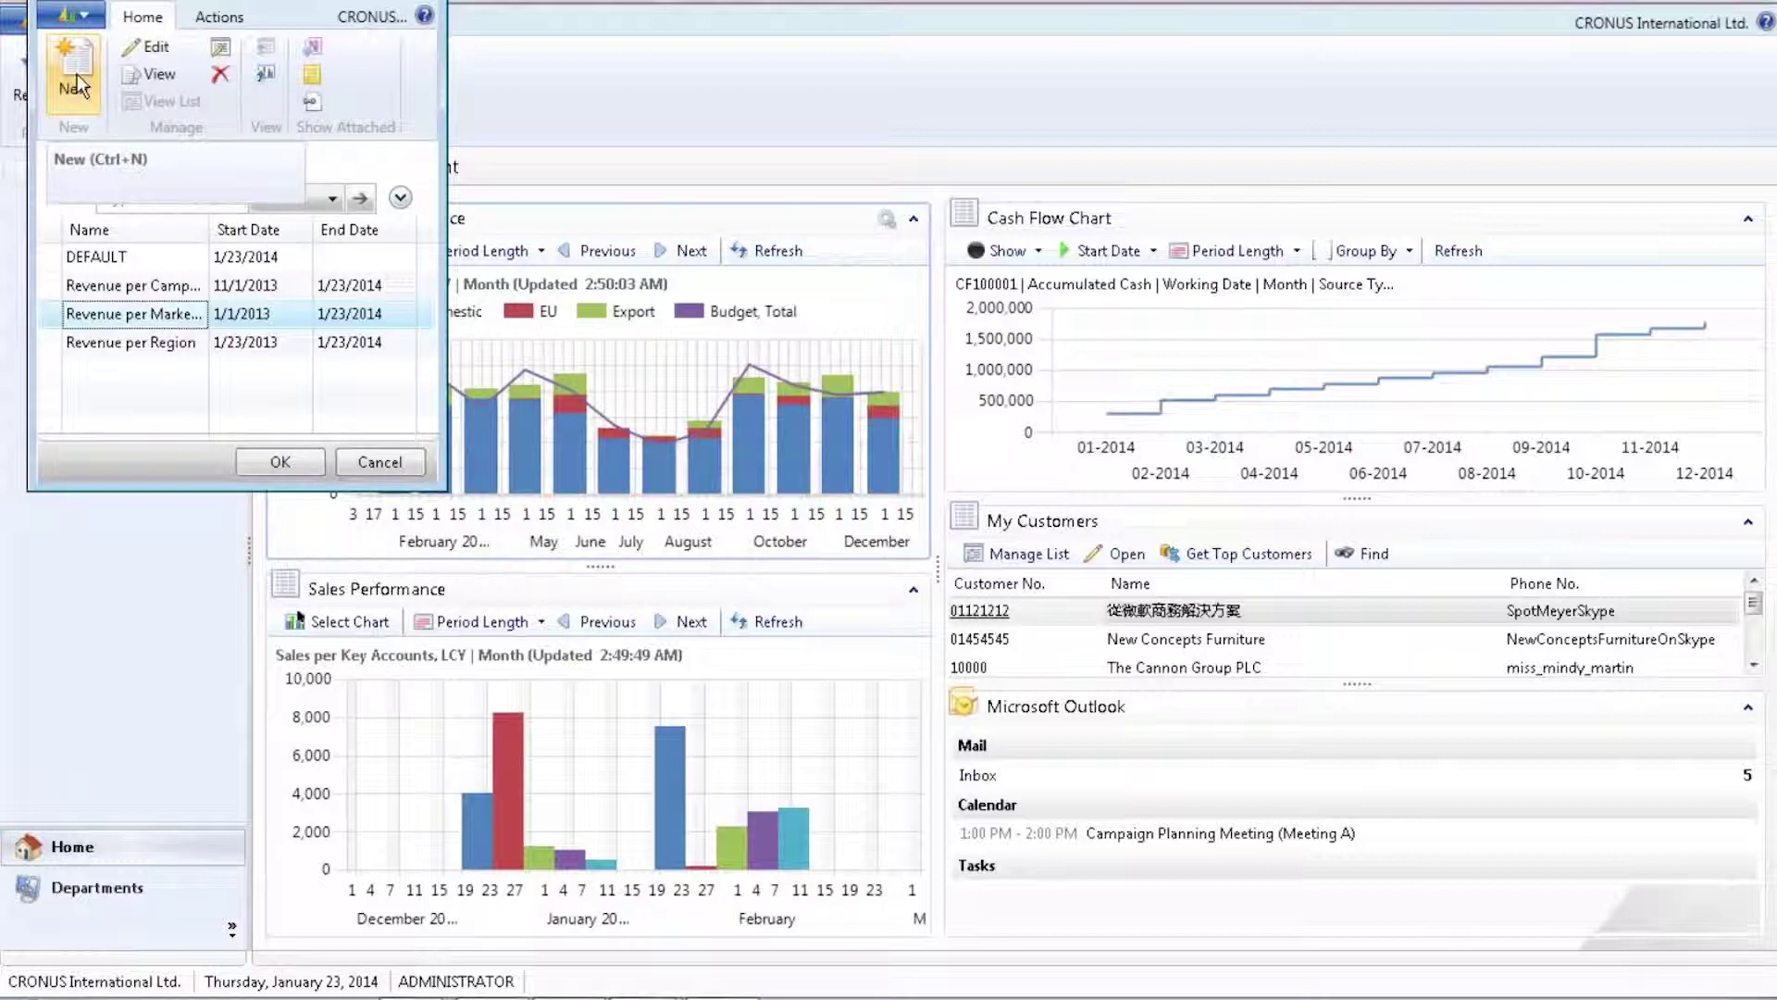
pyautogui.click(383, 462)
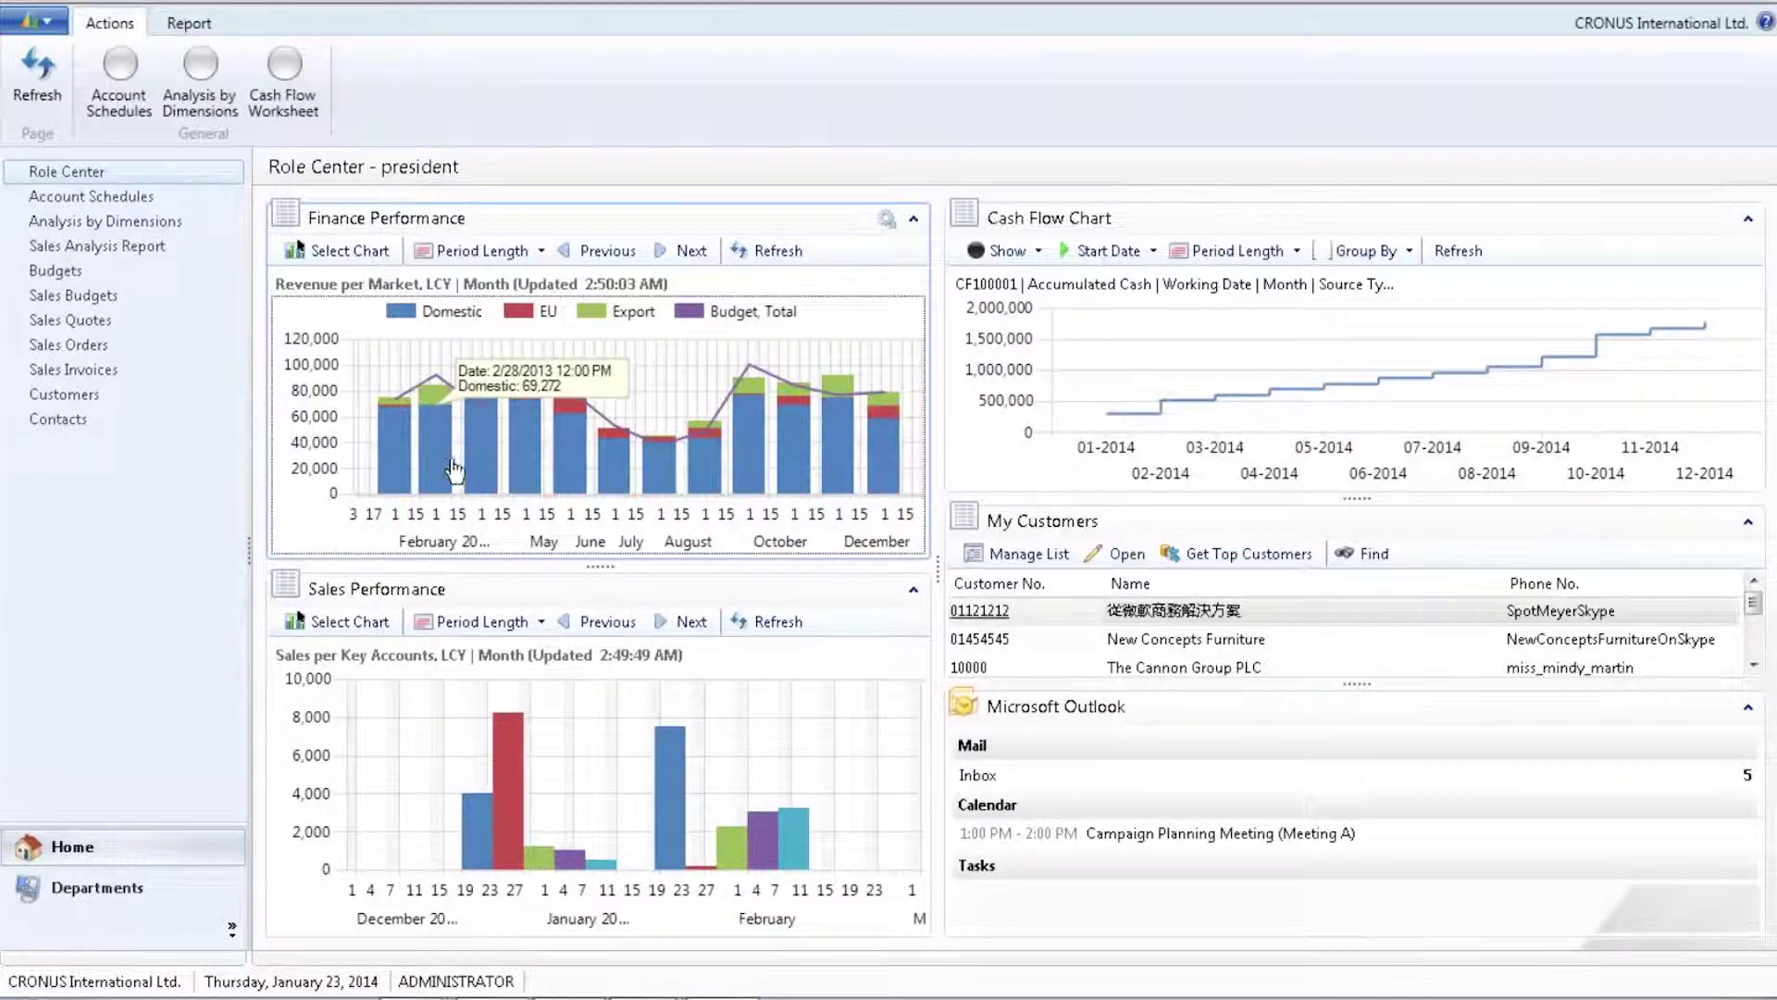
pyautogui.moveTo(436, 405)
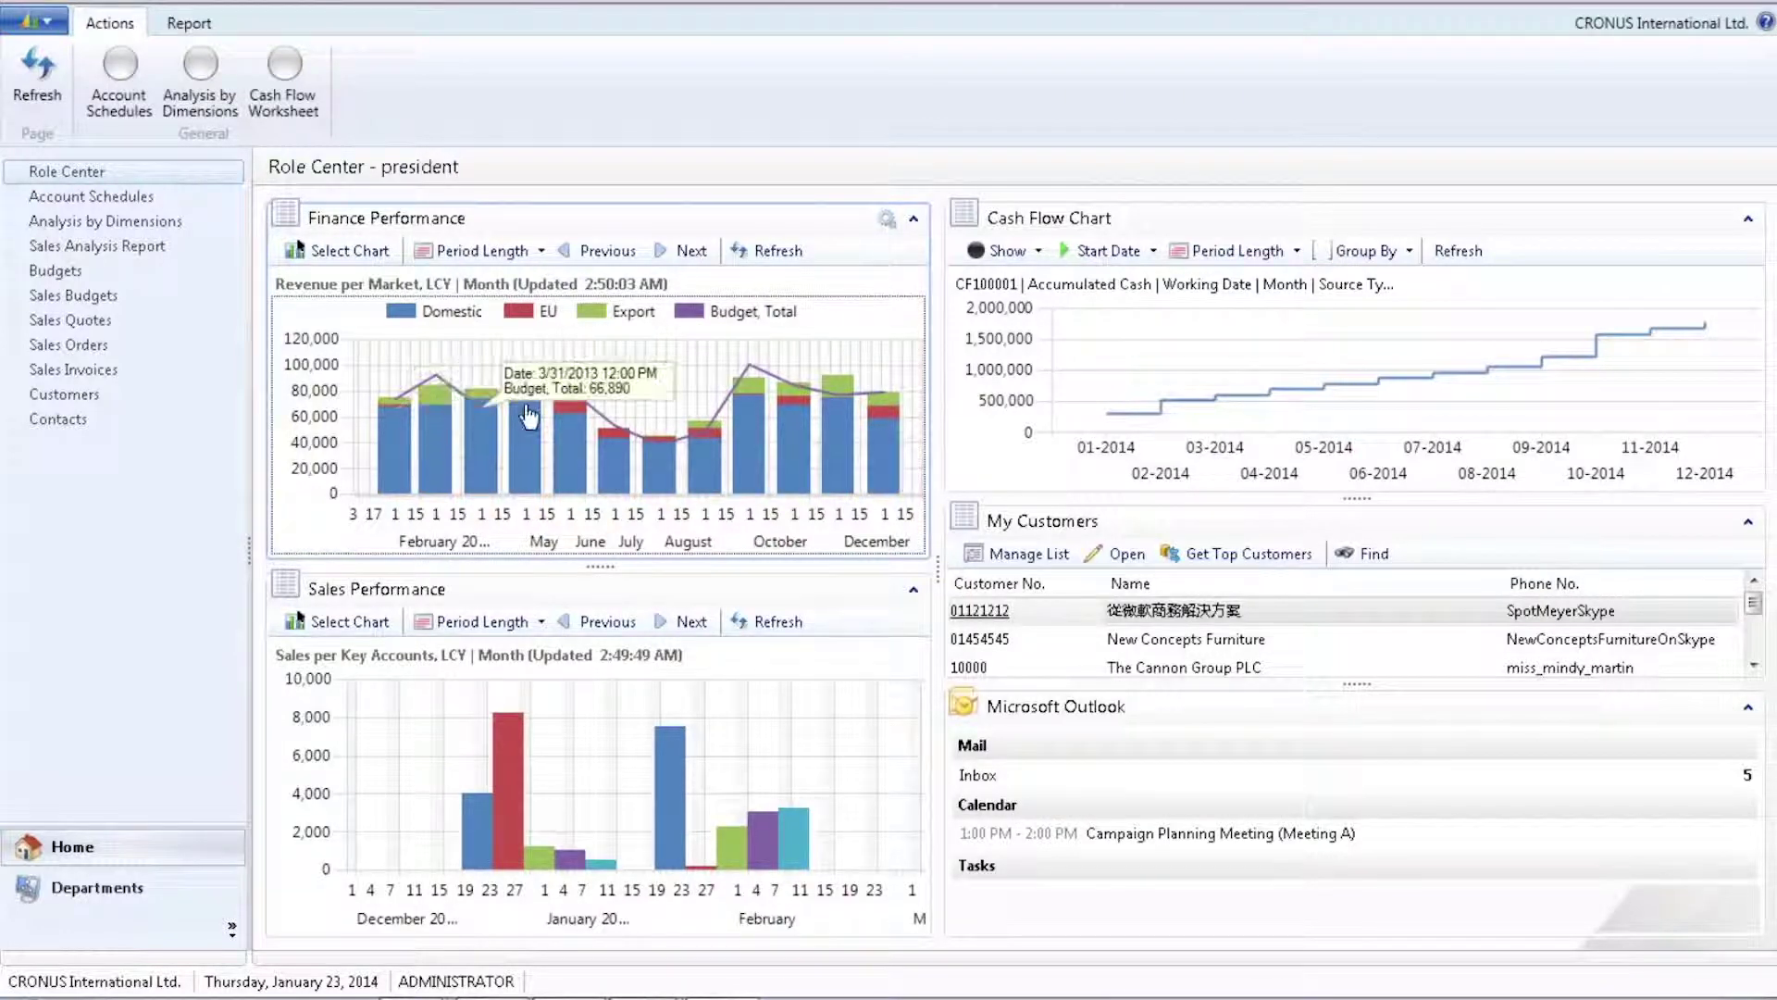
pyautogui.moveTo(656, 451)
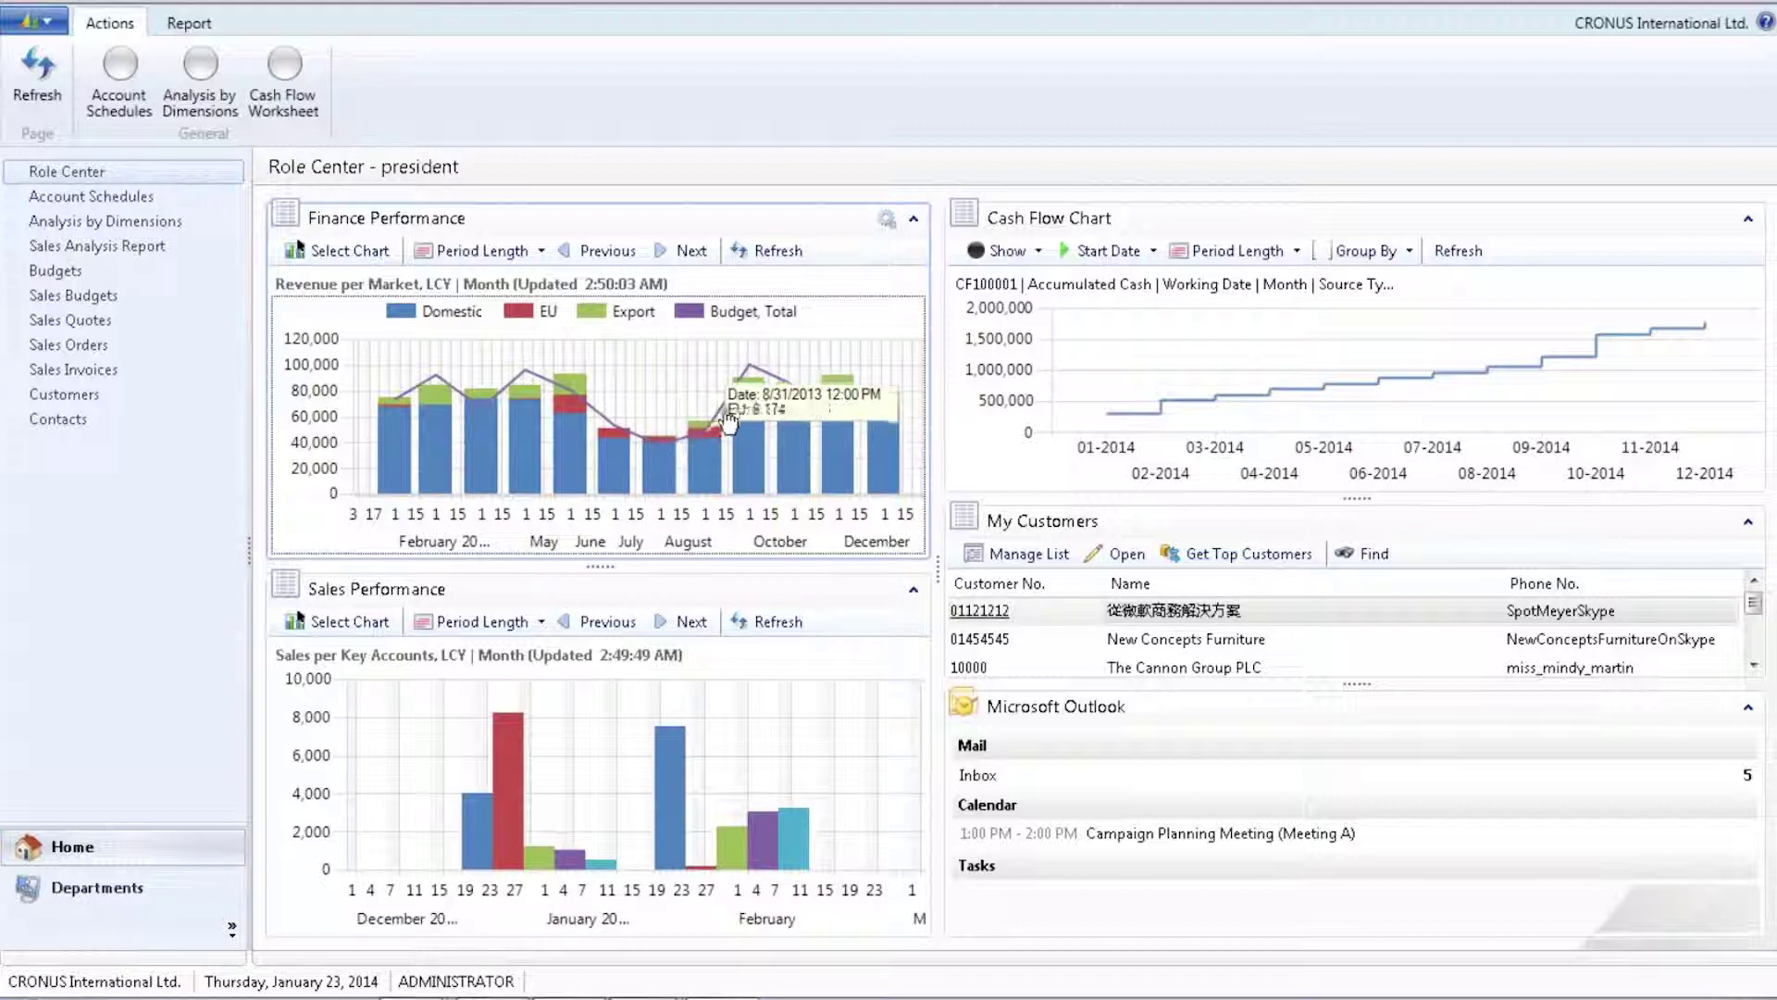
# Step: Drill into the August revenue accounts, then close the Chart of Accs. (Analysis View) window
pyautogui.click(711, 430)
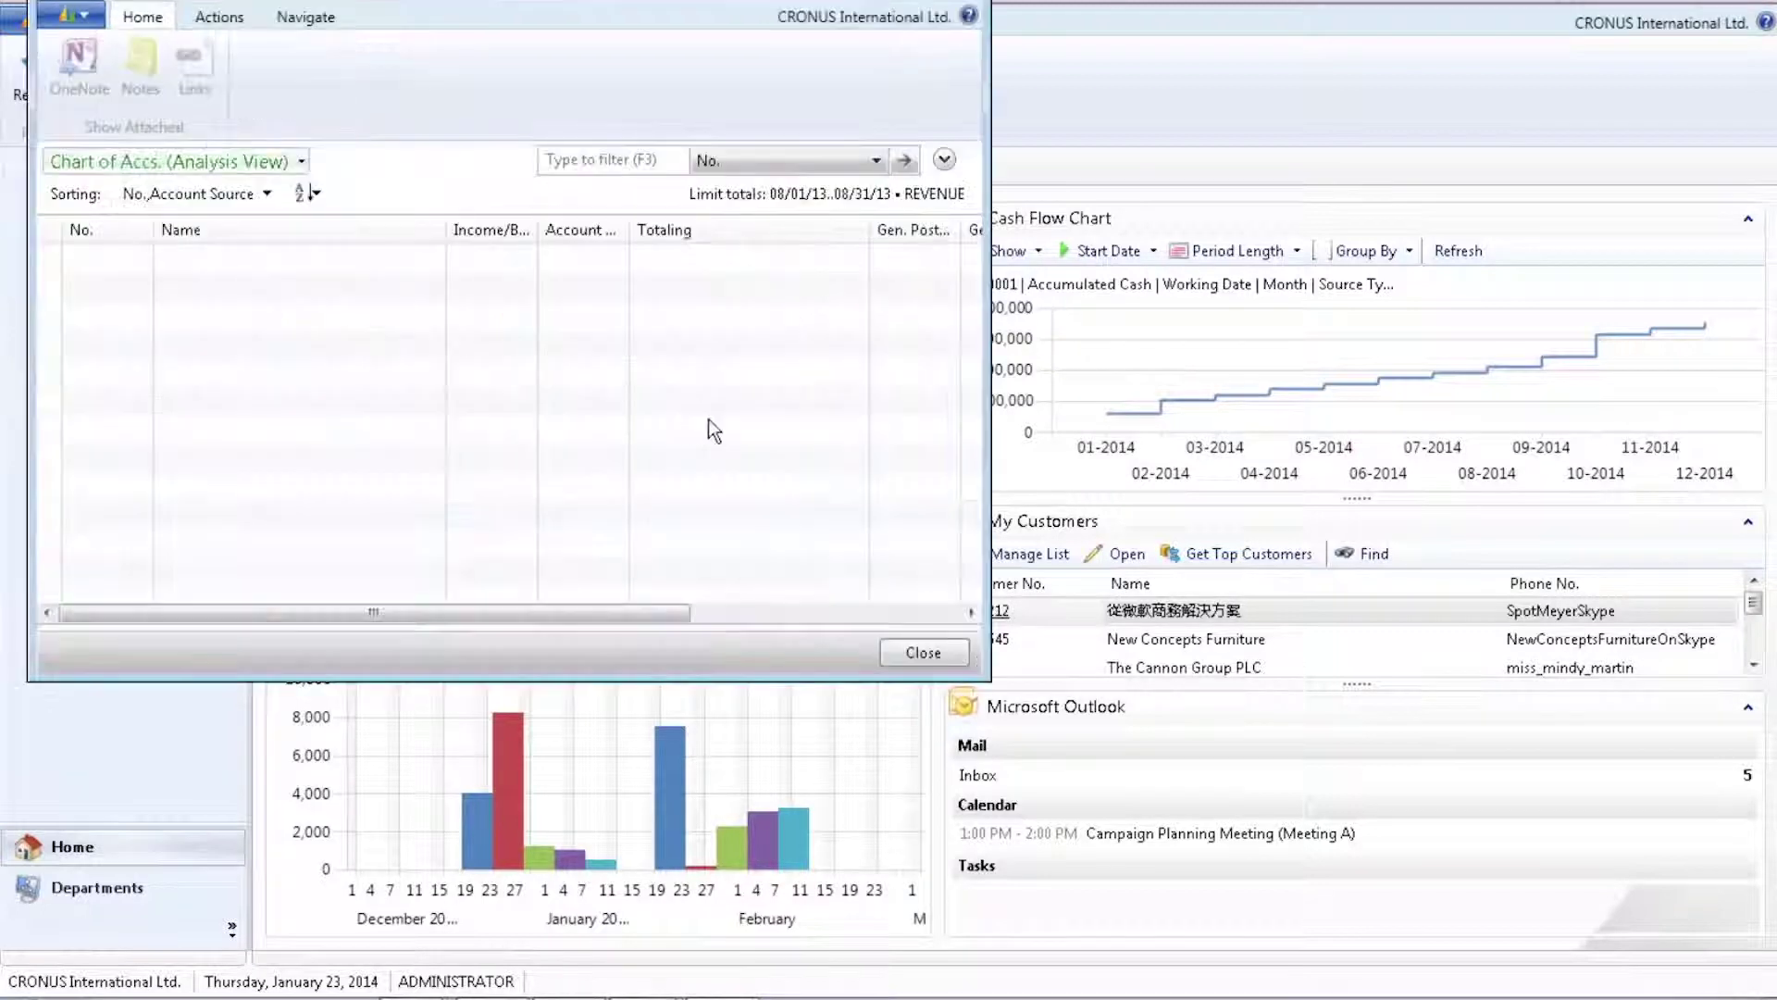
pyautogui.click(916, 653)
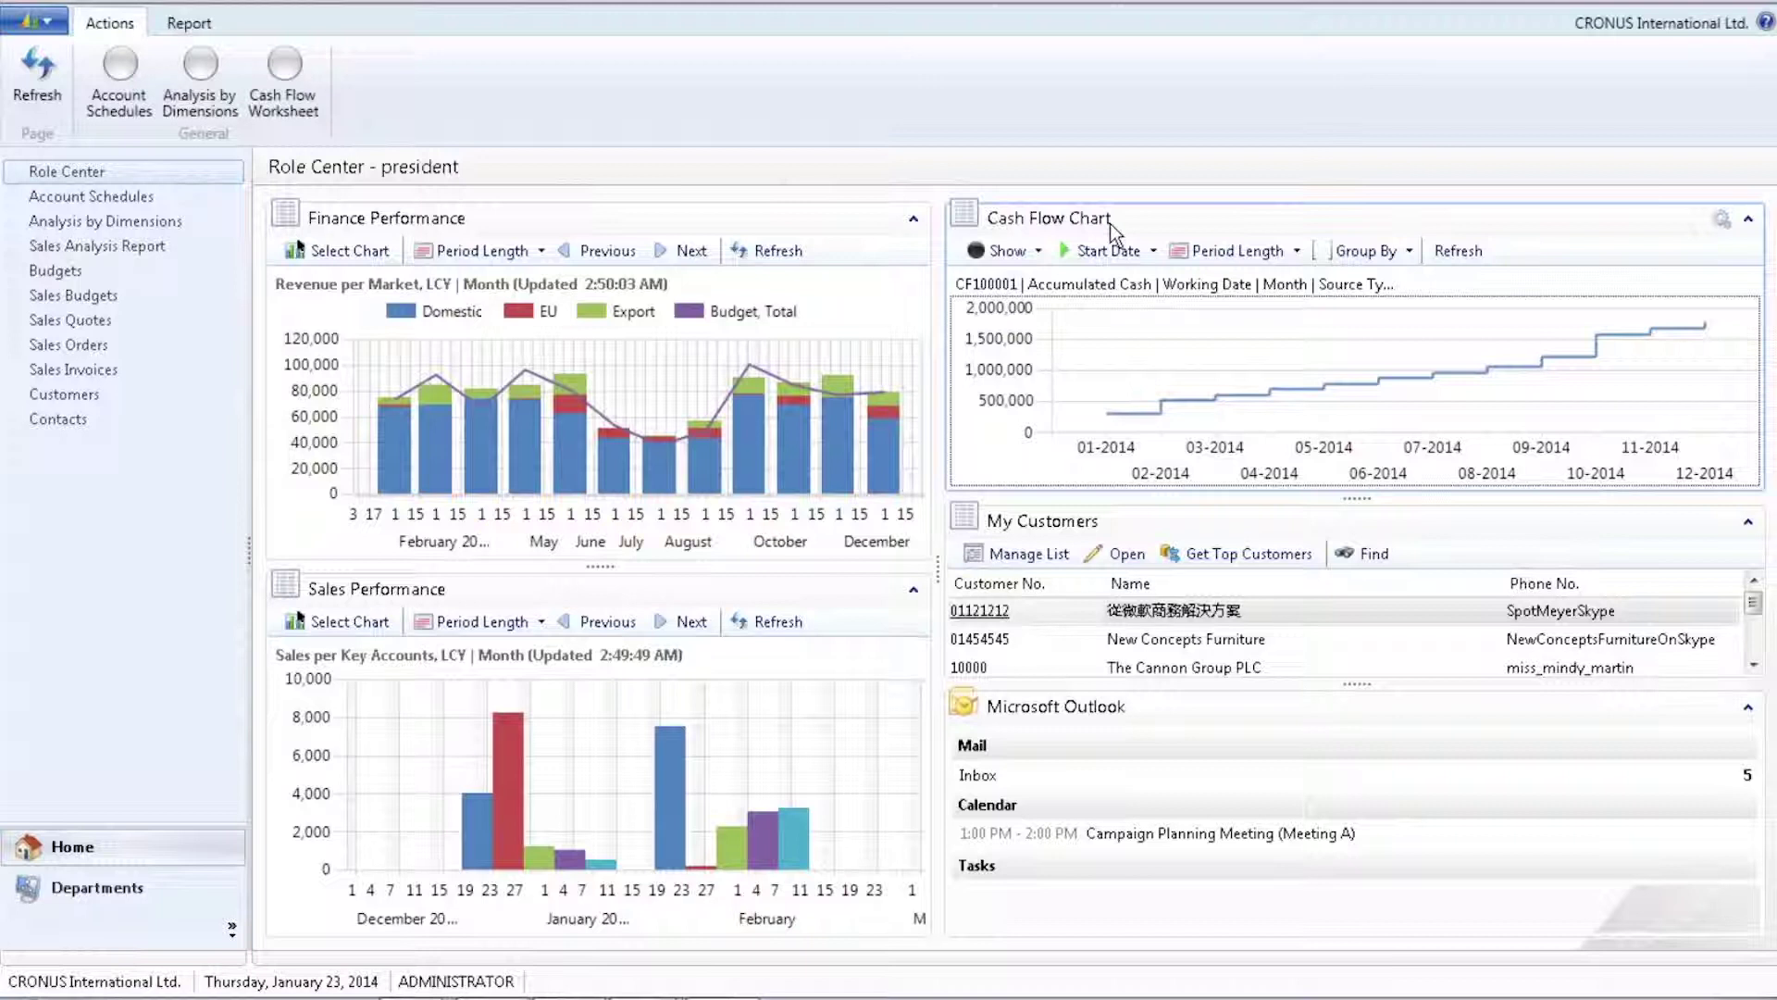
# Step: Fill the Cash Flow Worksheet with suggested lines using the default options
pyautogui.click(287, 80)
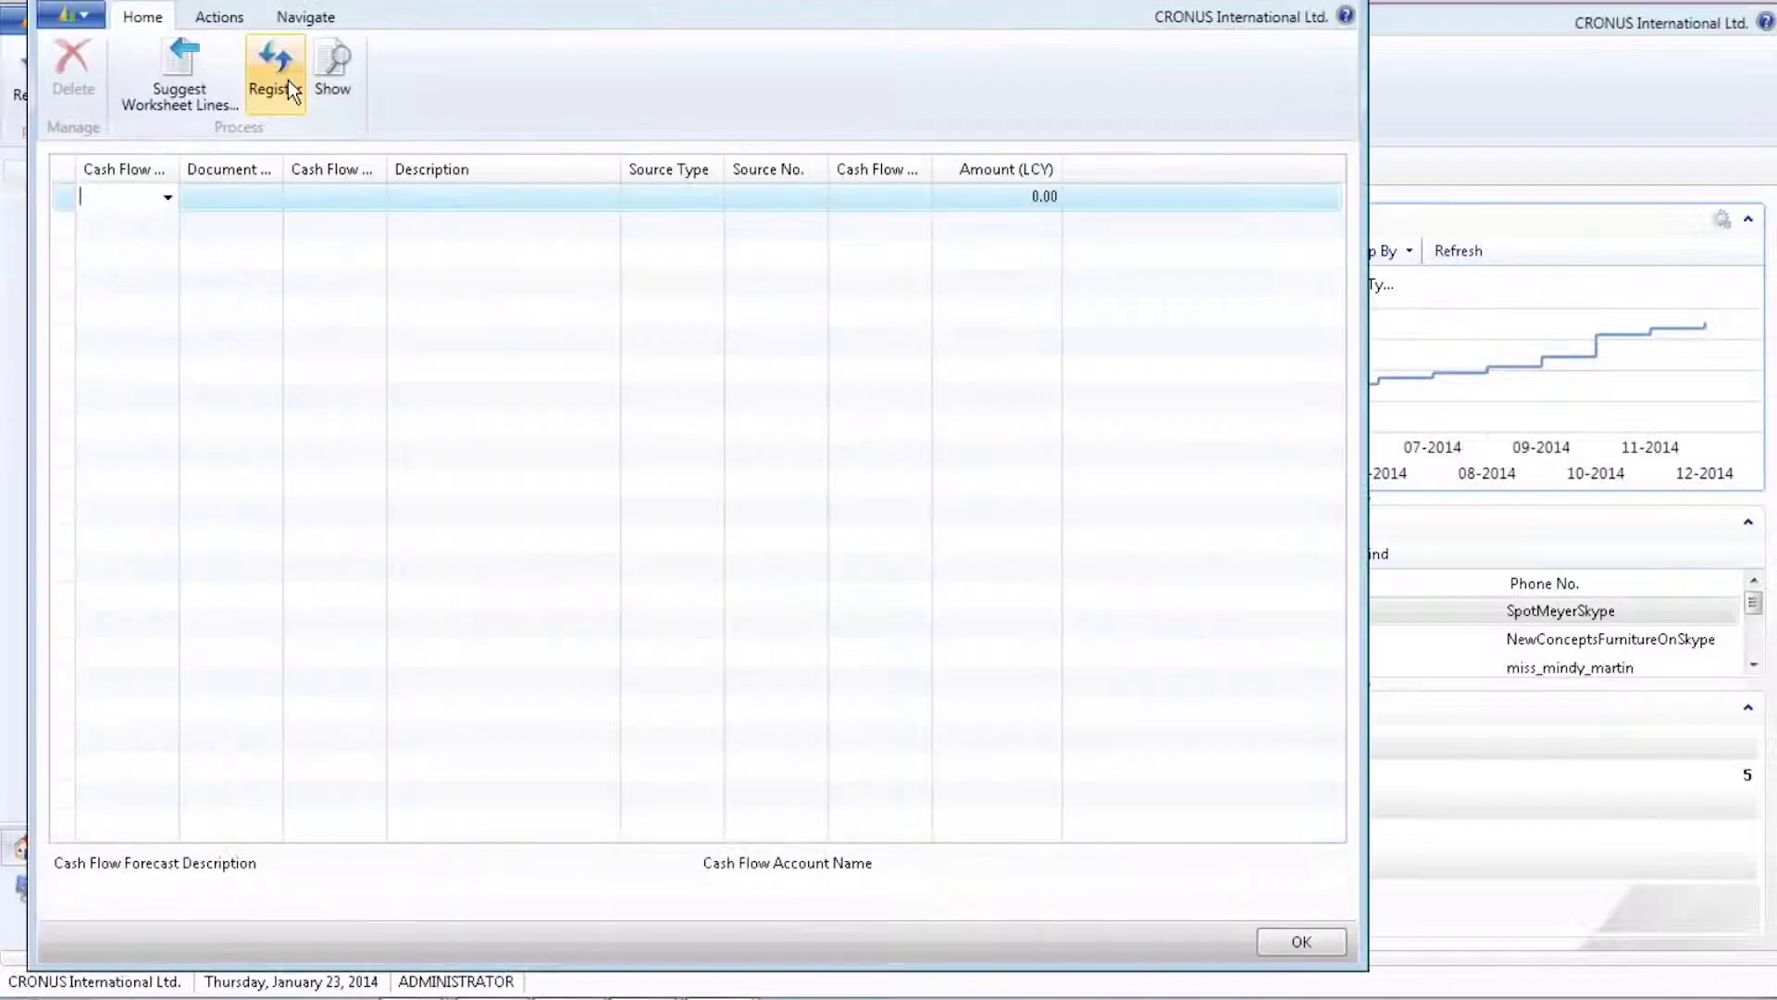
pyautogui.click(174, 71)
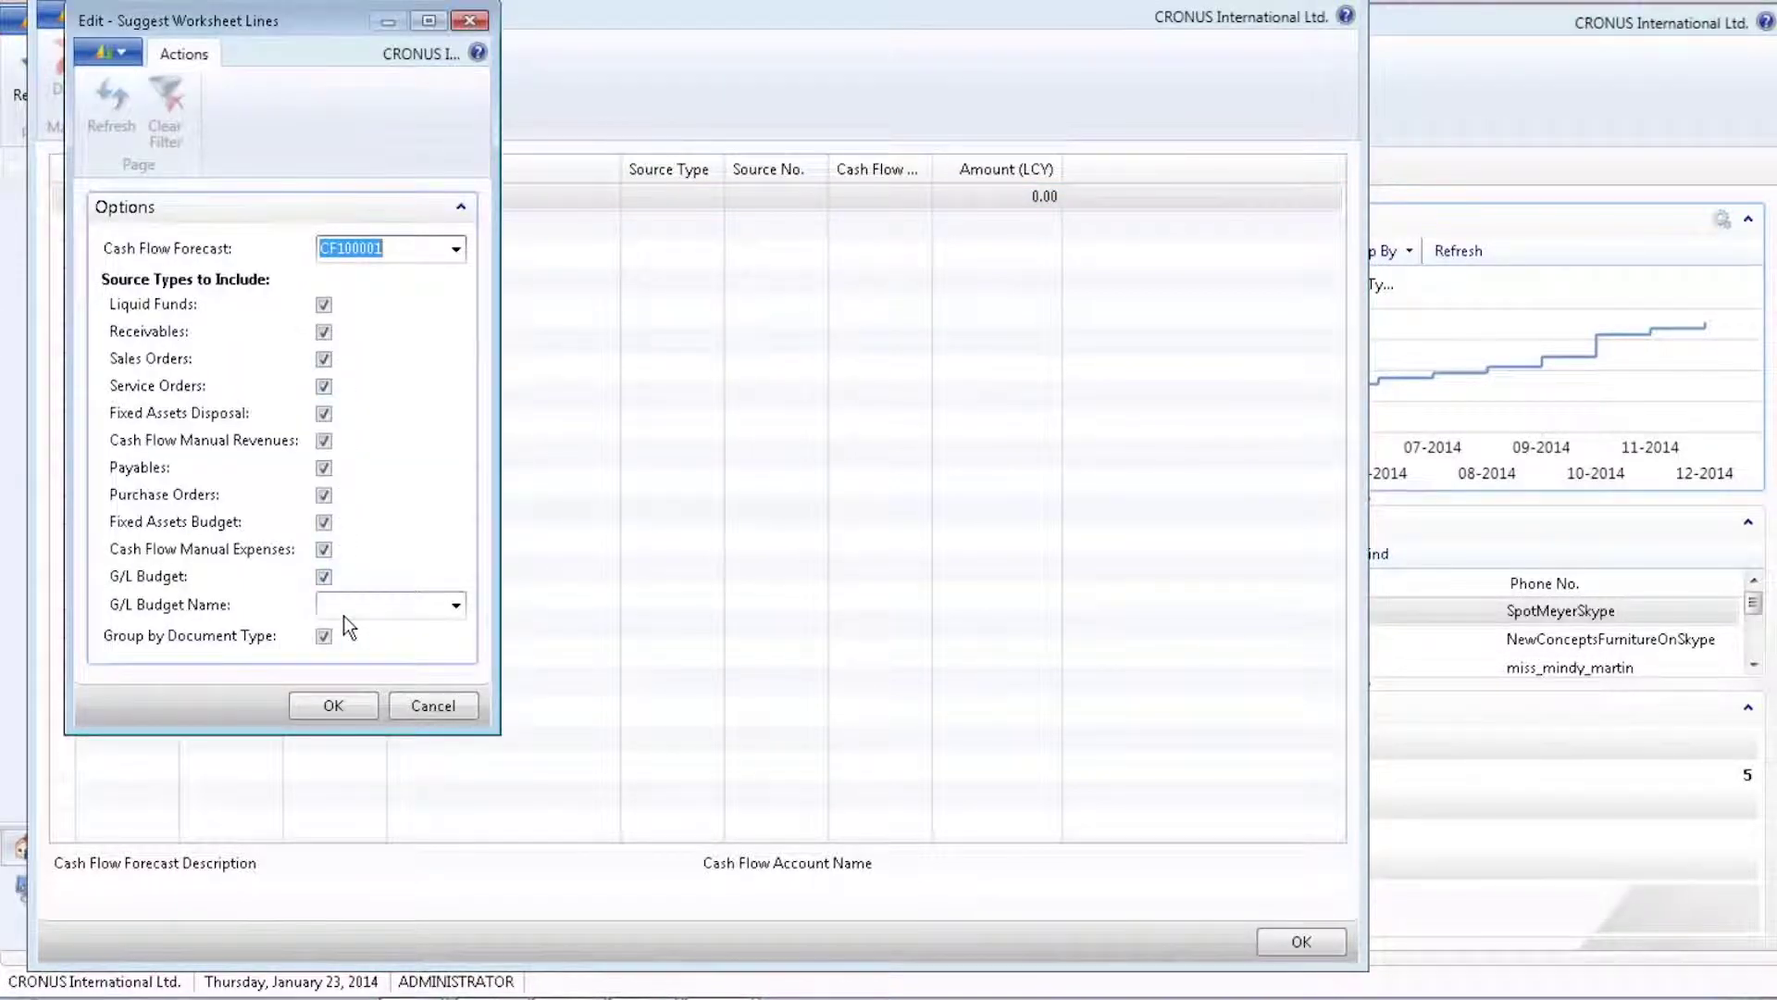
pyautogui.click(343, 702)
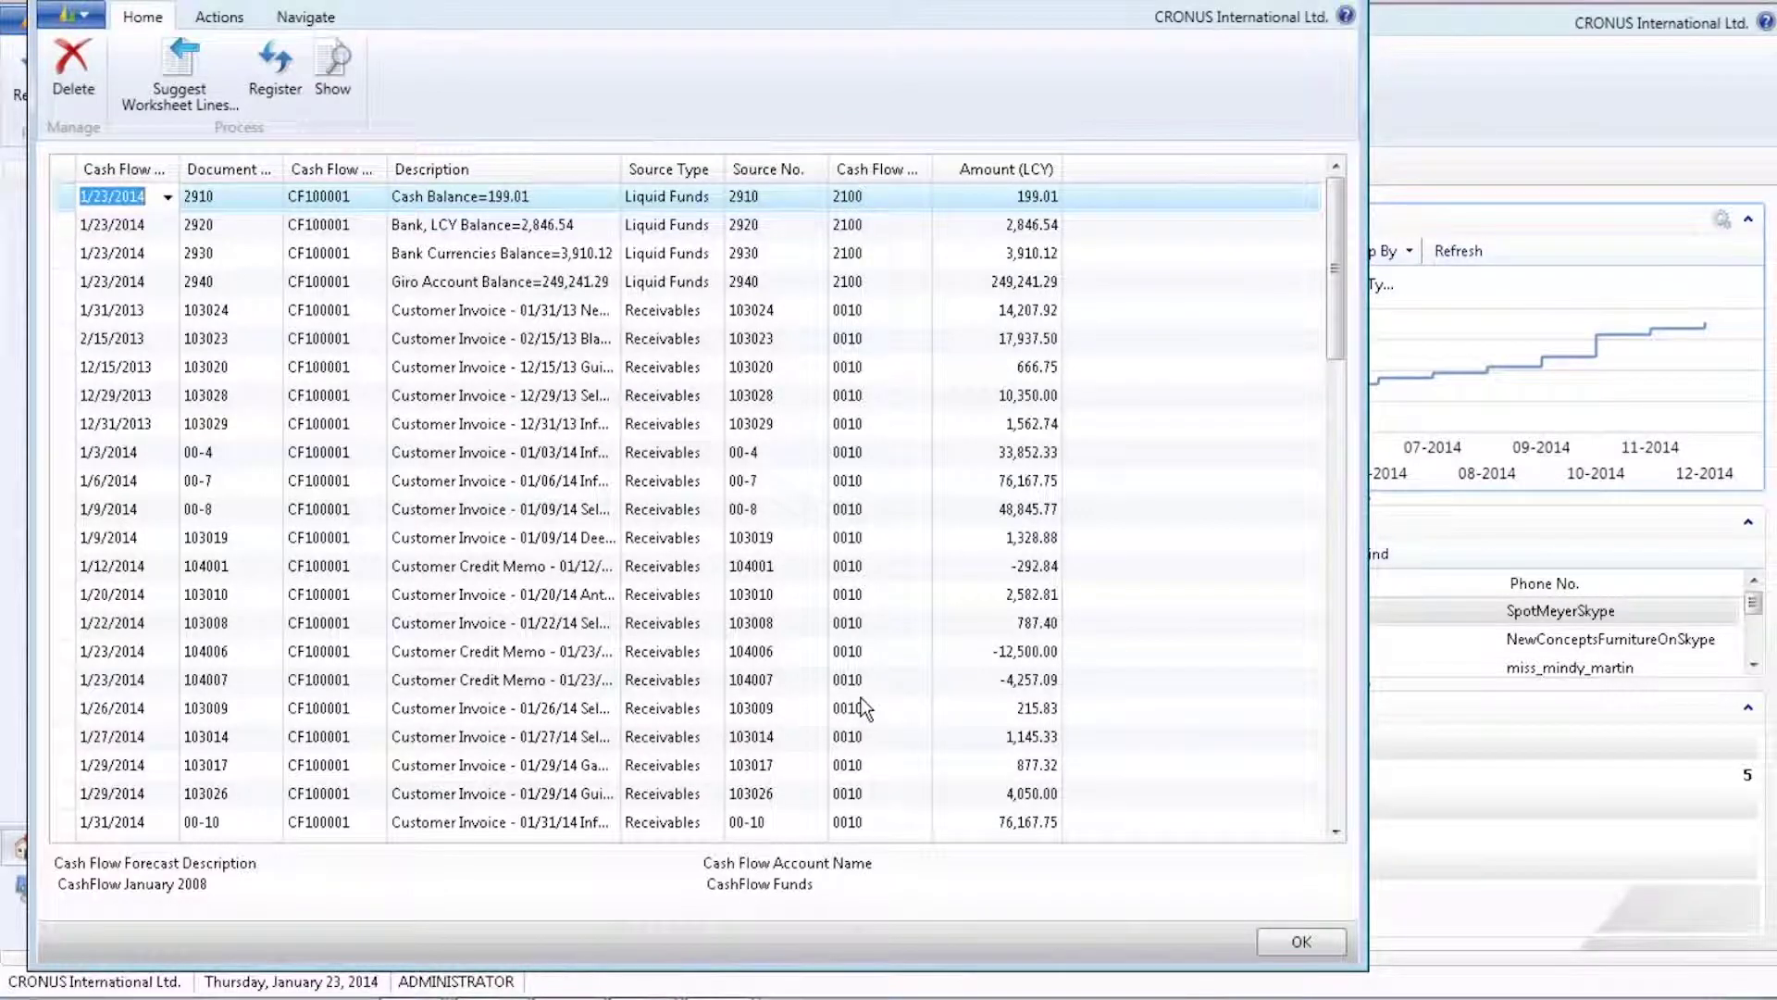
# Step: Change invoice line 00-11's amount from 63,473.13 to 40,000
pyautogui.scroll(-1, 861, 697)
pyautogui.scroll(-1, 861, 708)
pyautogui.click(1023, 682)
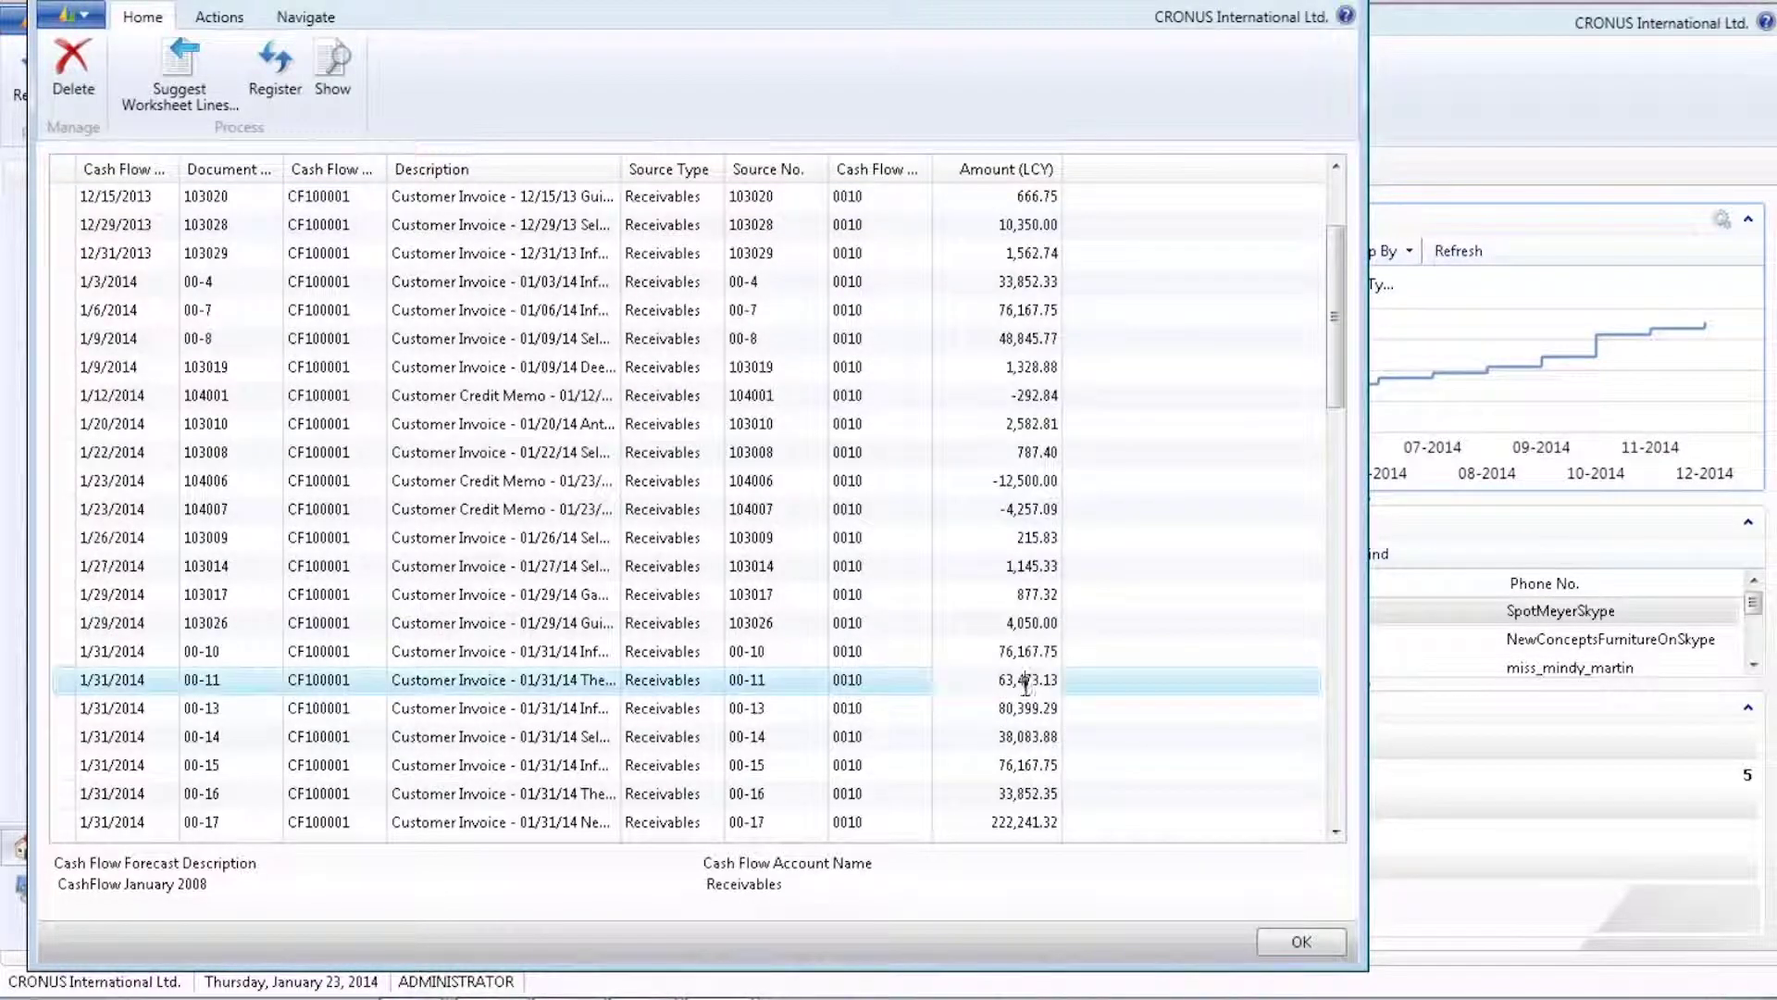
pyautogui.doubleClick(1022, 681)
pyautogui.write('40000')
pyautogui.press('Return')
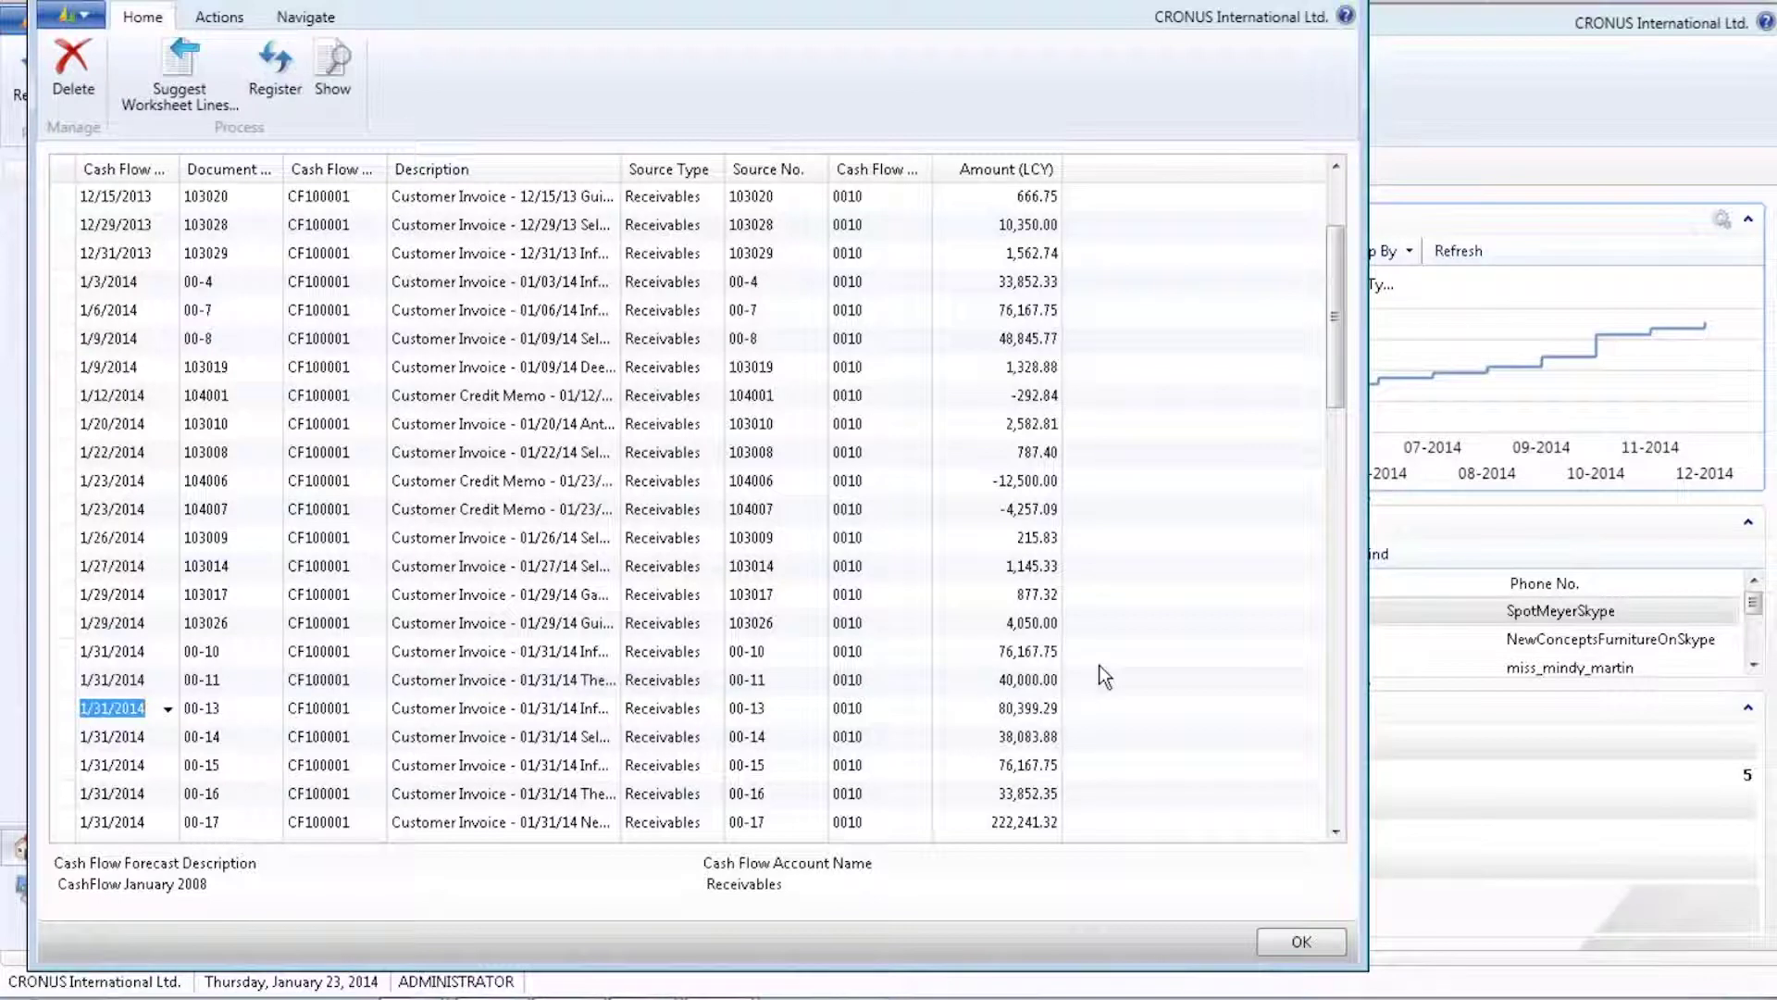
# Step: Register the worksheet lines, confirming the prompts, and close the emptied worksheet
pyautogui.click(289, 96)
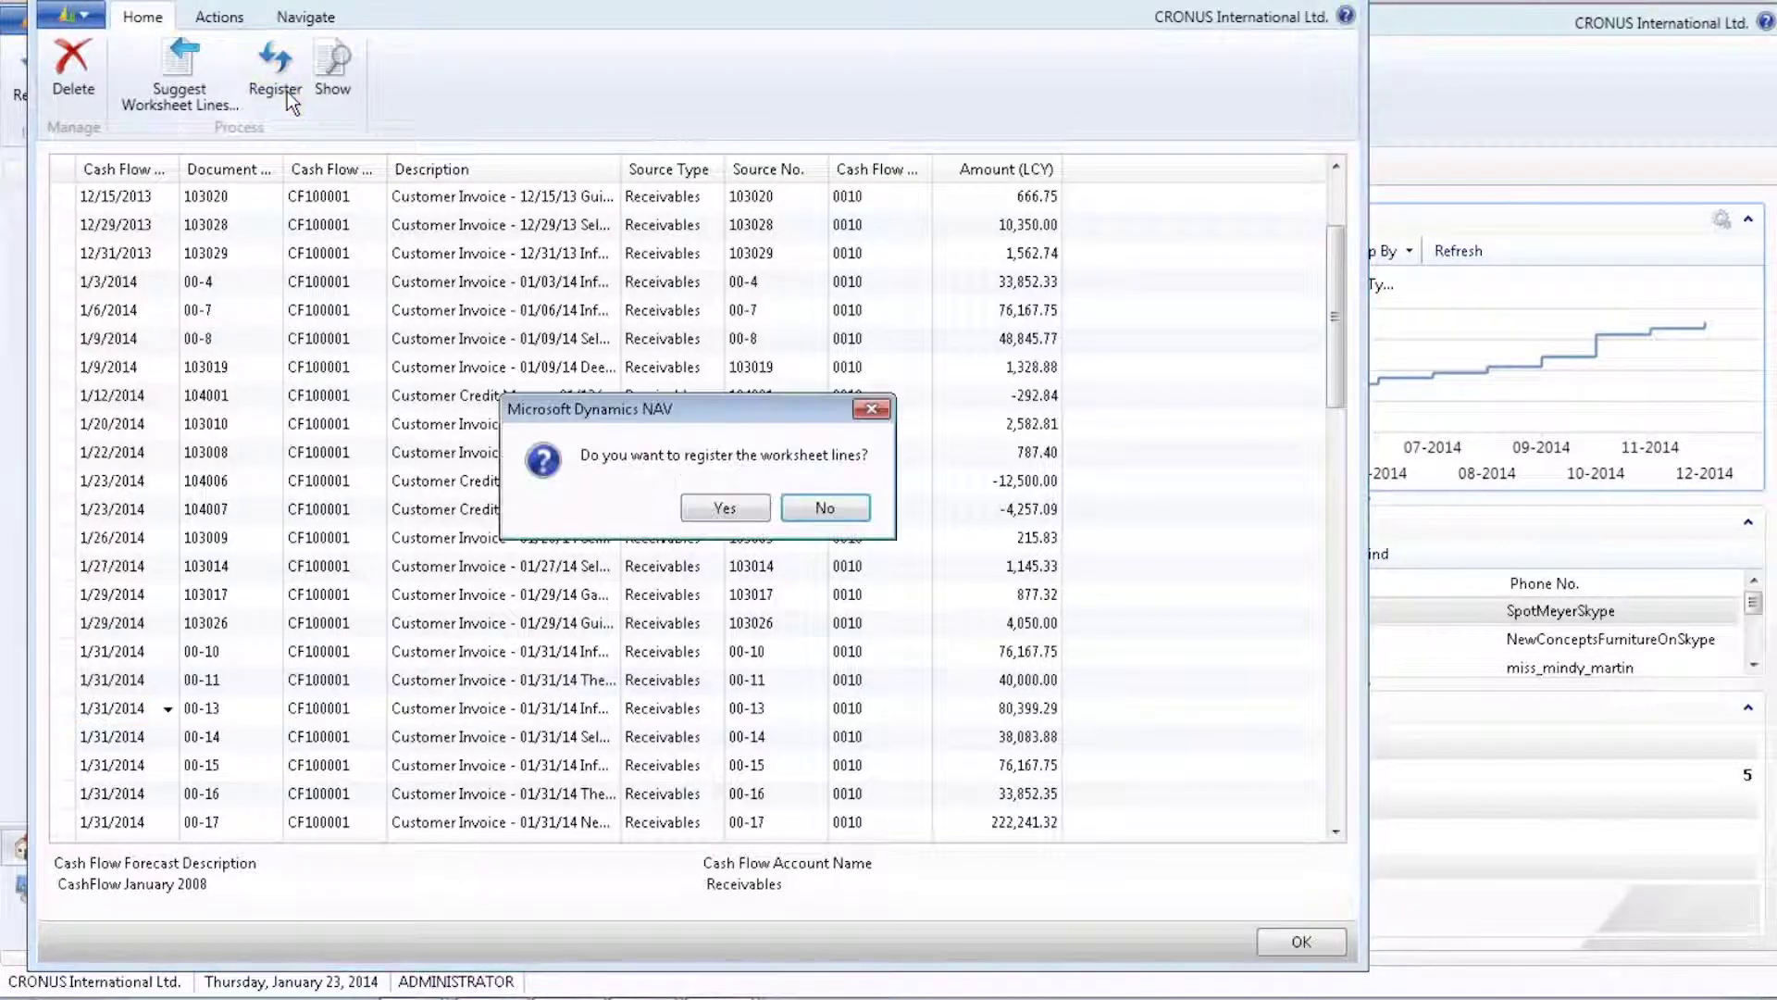
pyautogui.click(702, 508)
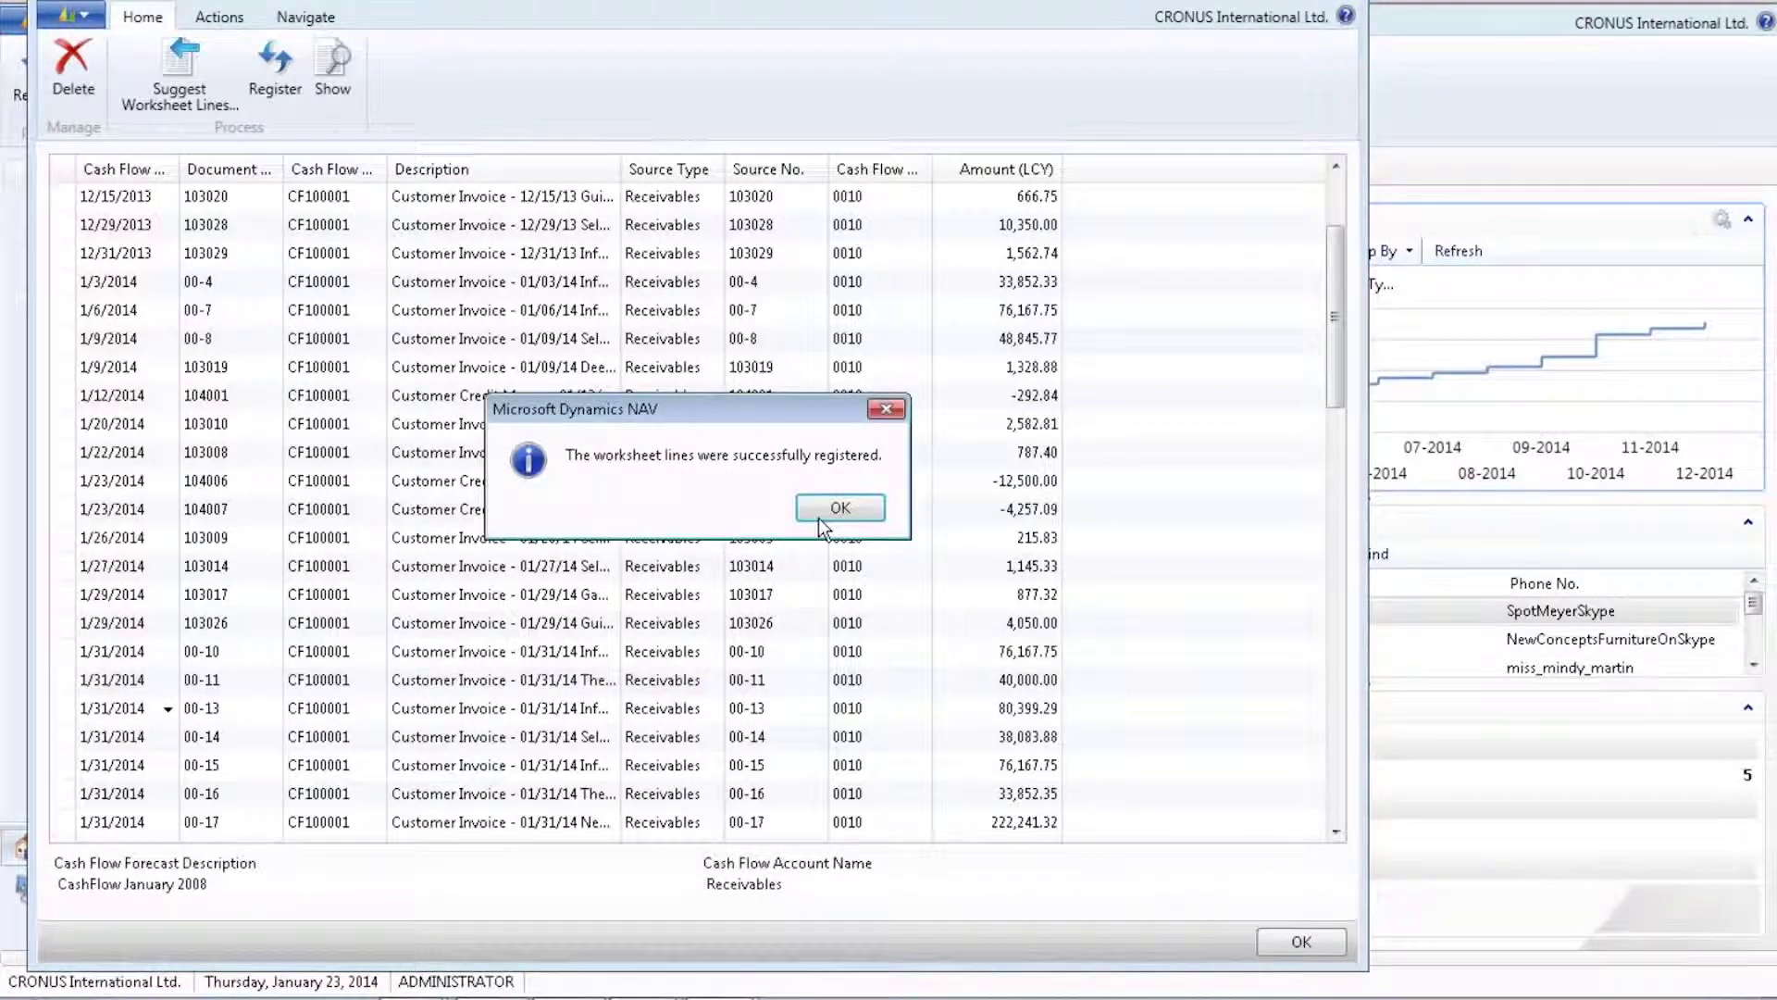
pyautogui.click(845, 506)
pyautogui.click(1301, 942)
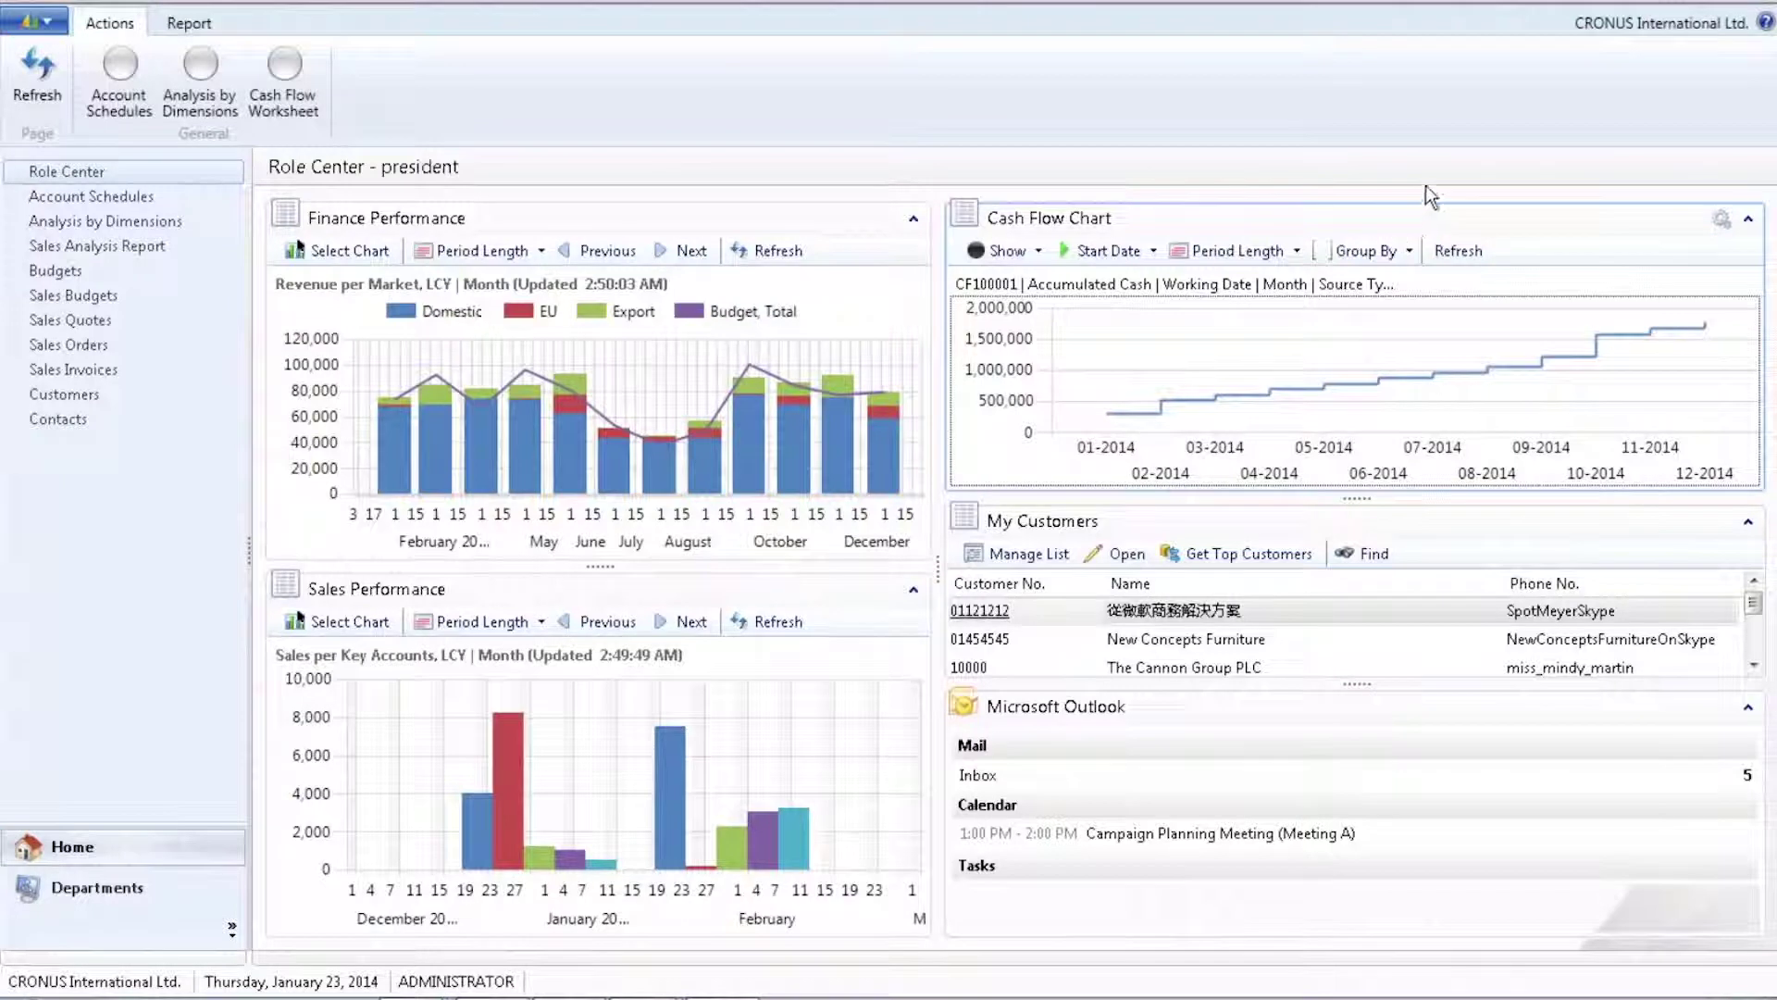
pyautogui.click(1041, 254)
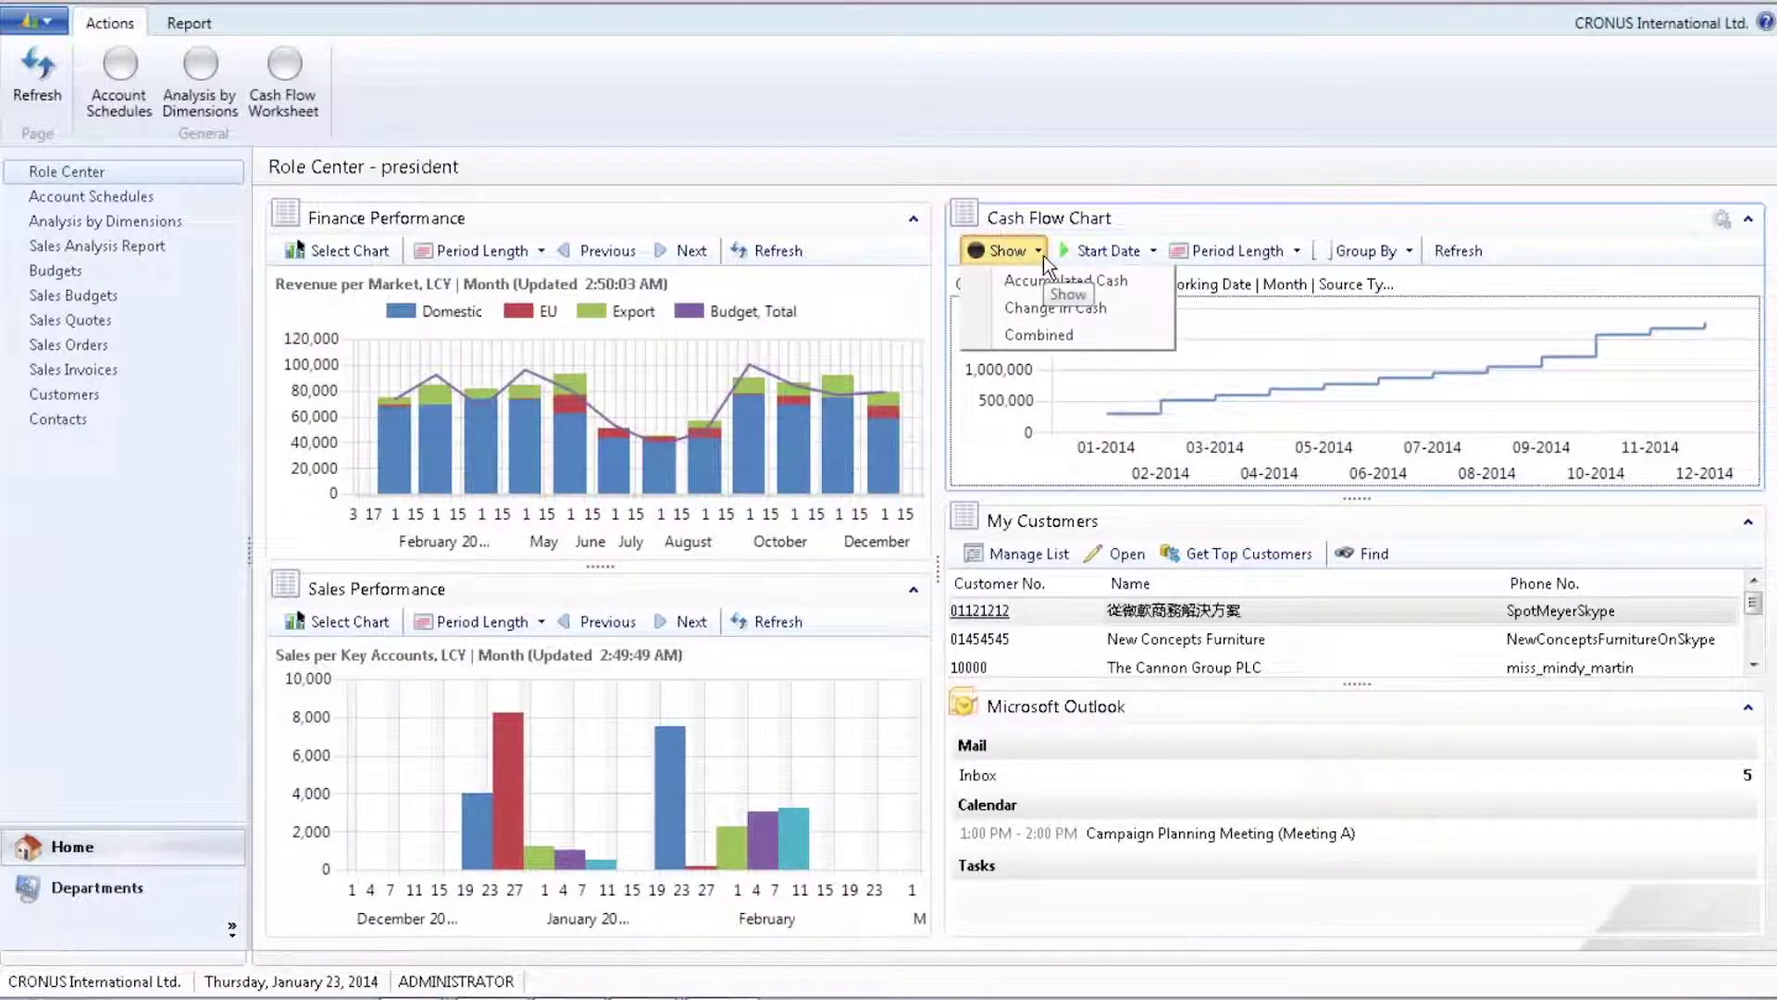
pyautogui.click(1036, 306)
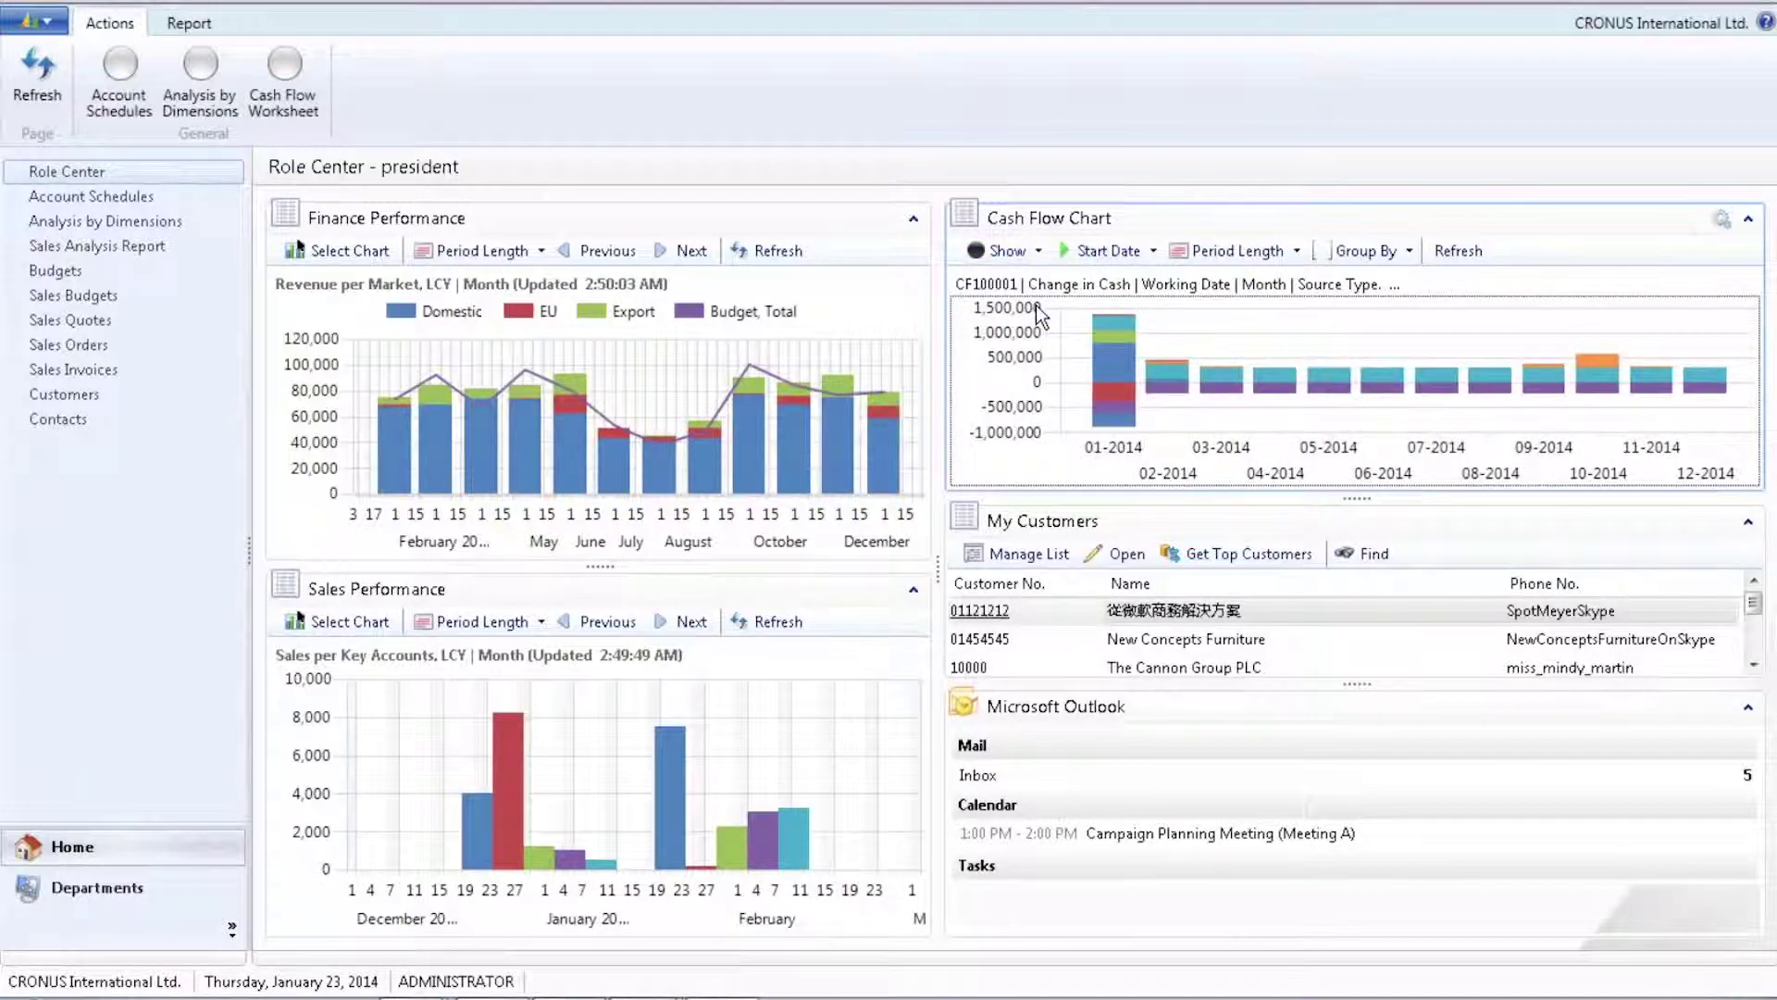
pyautogui.moveTo(1108, 398)
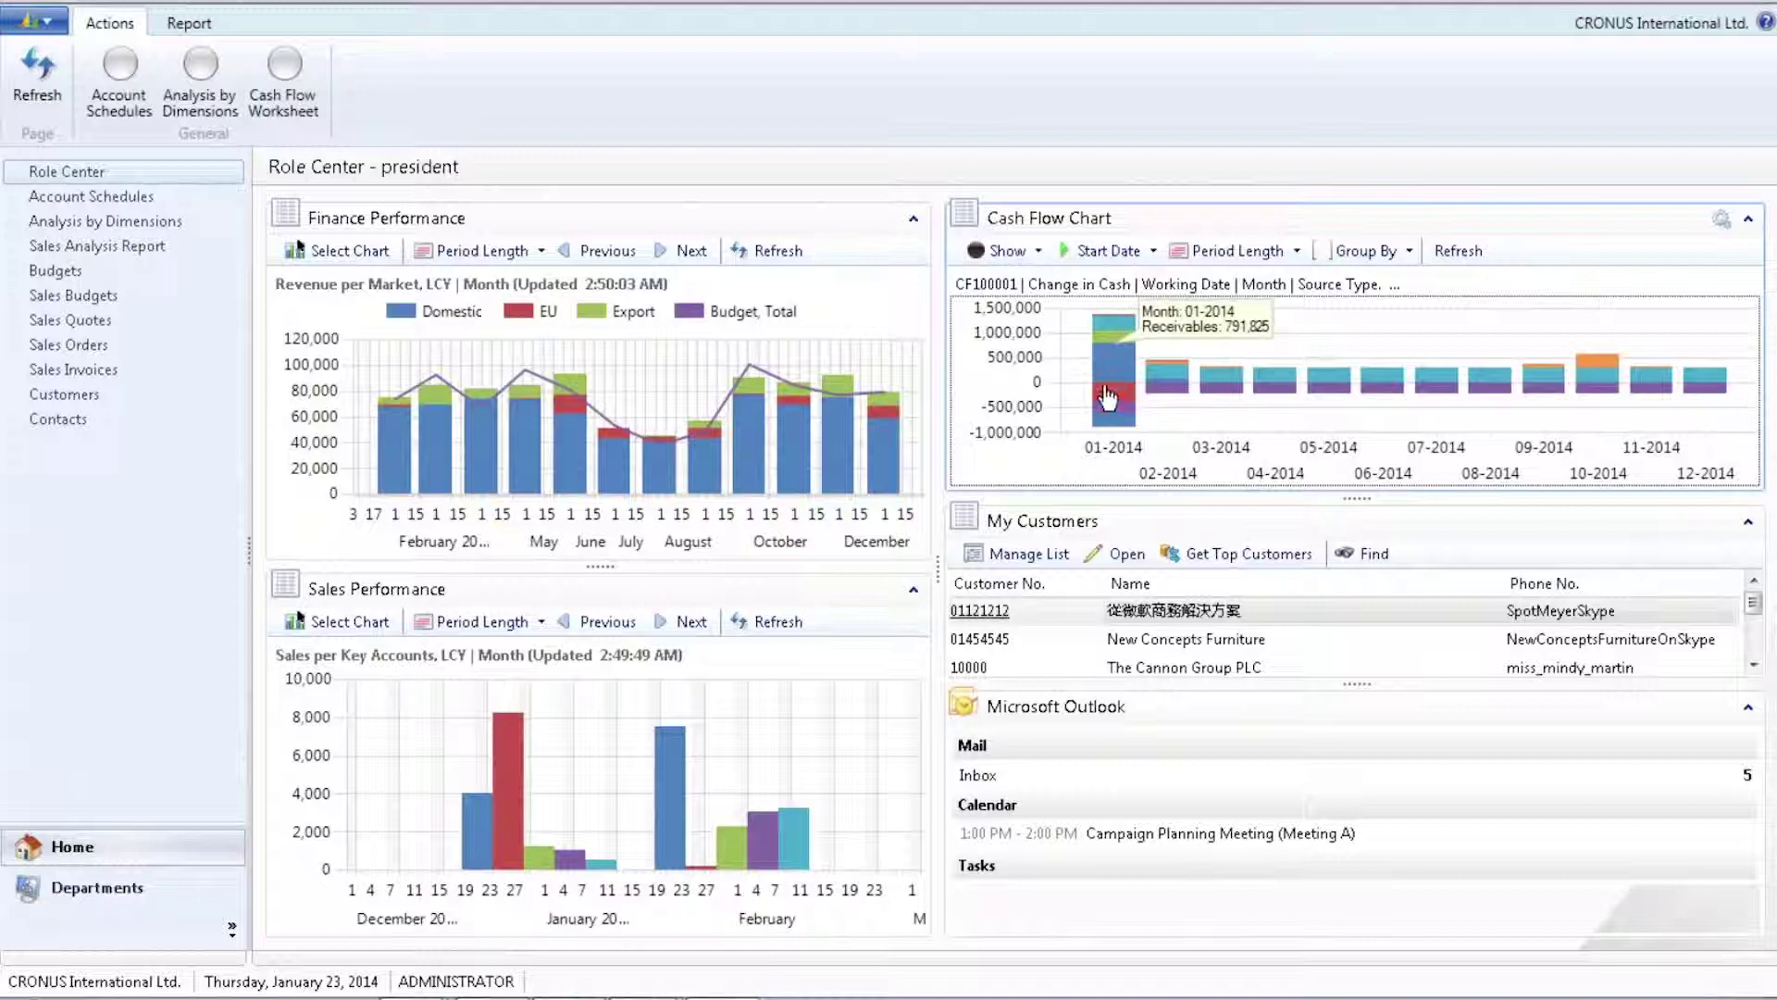
pyautogui.moveTo(1231, 394)
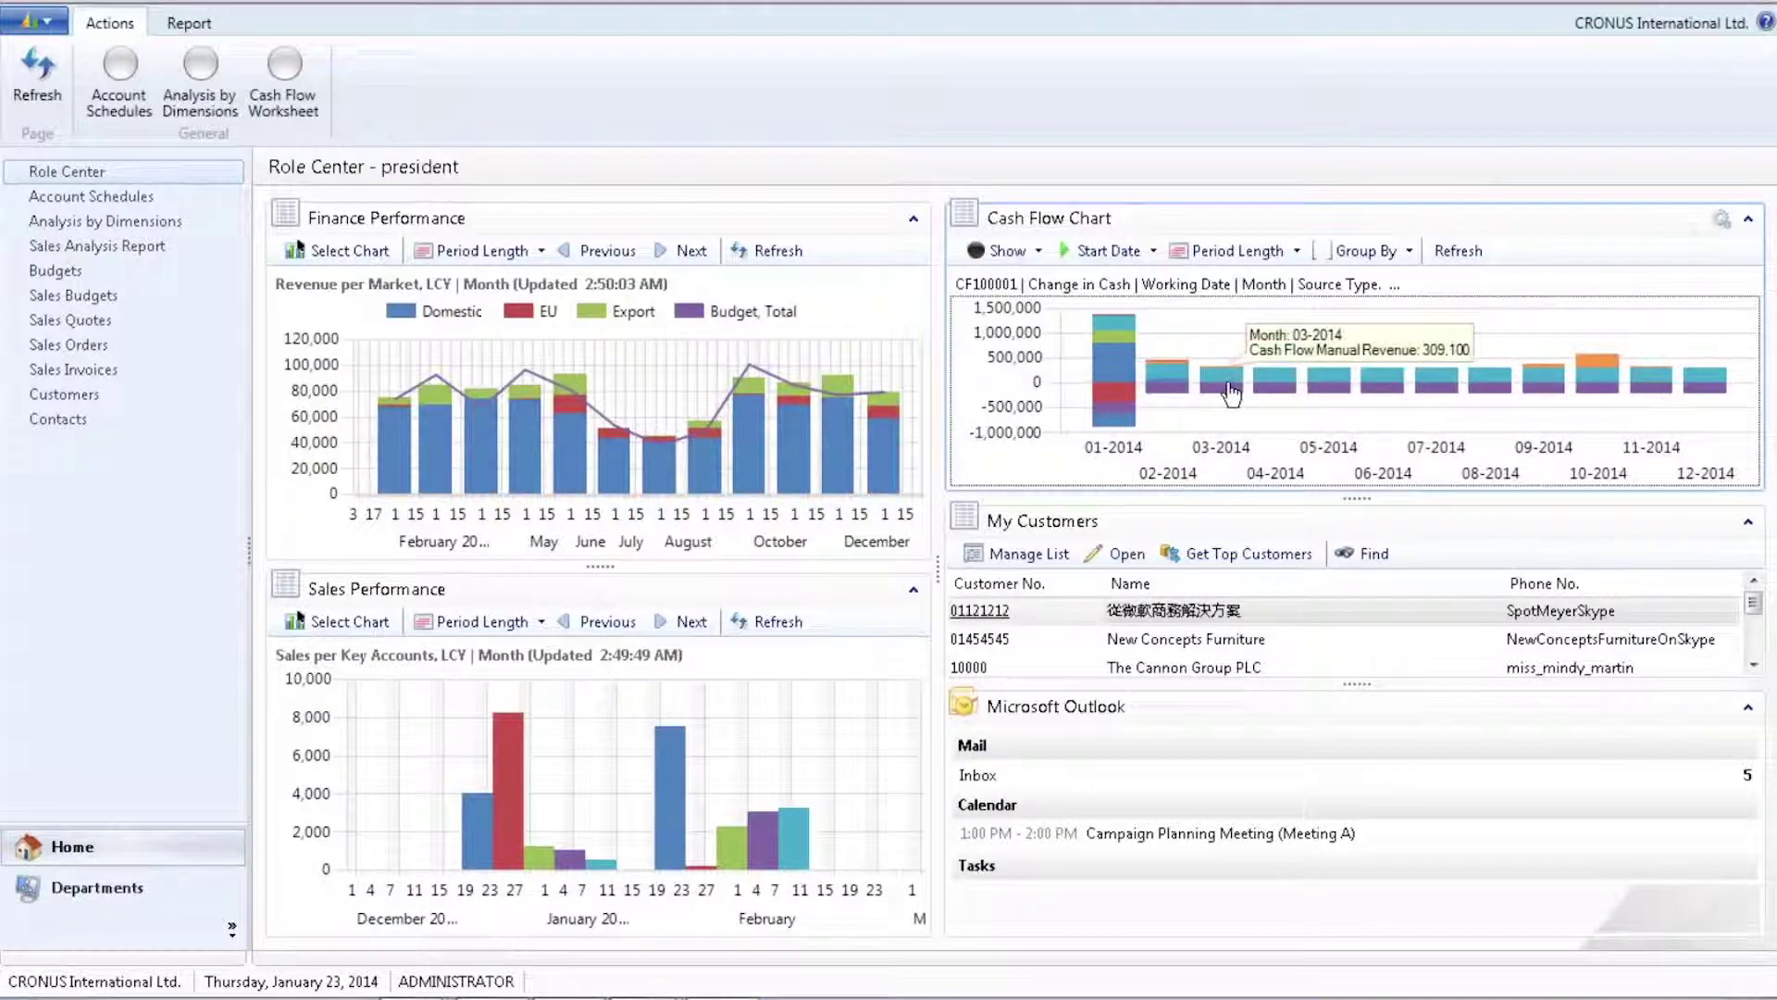
pyautogui.click(1604, 372)
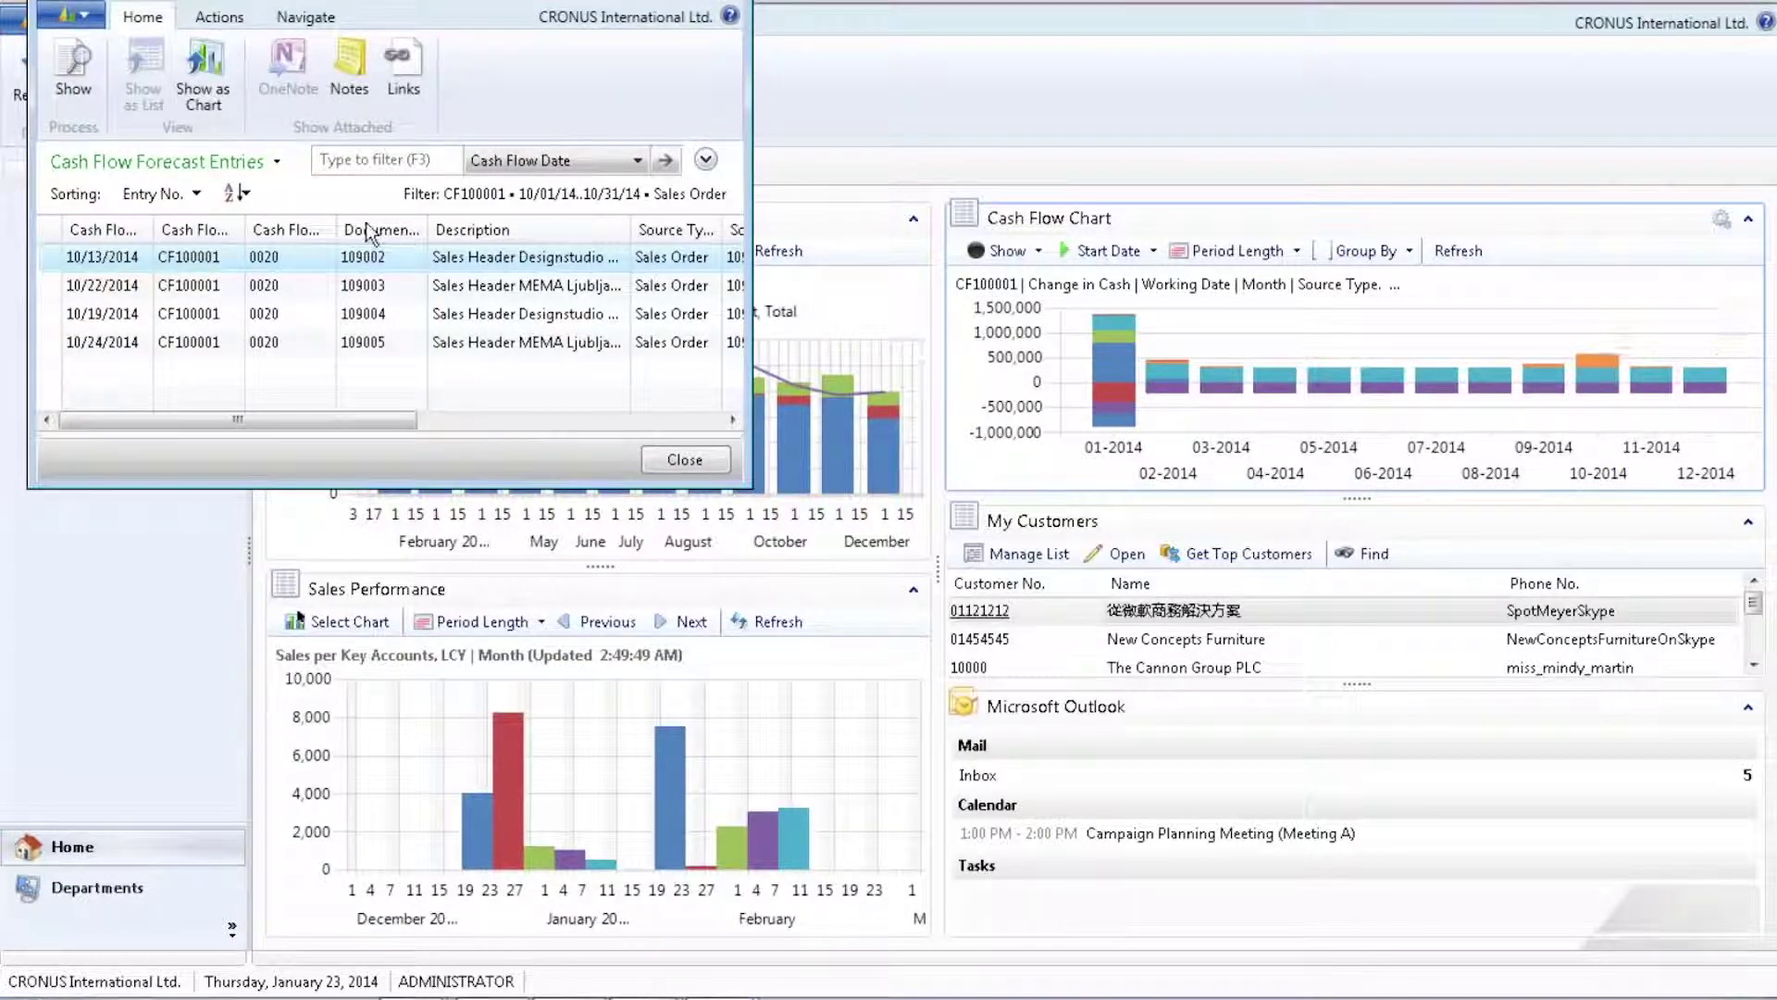
pyautogui.click(732, 4)
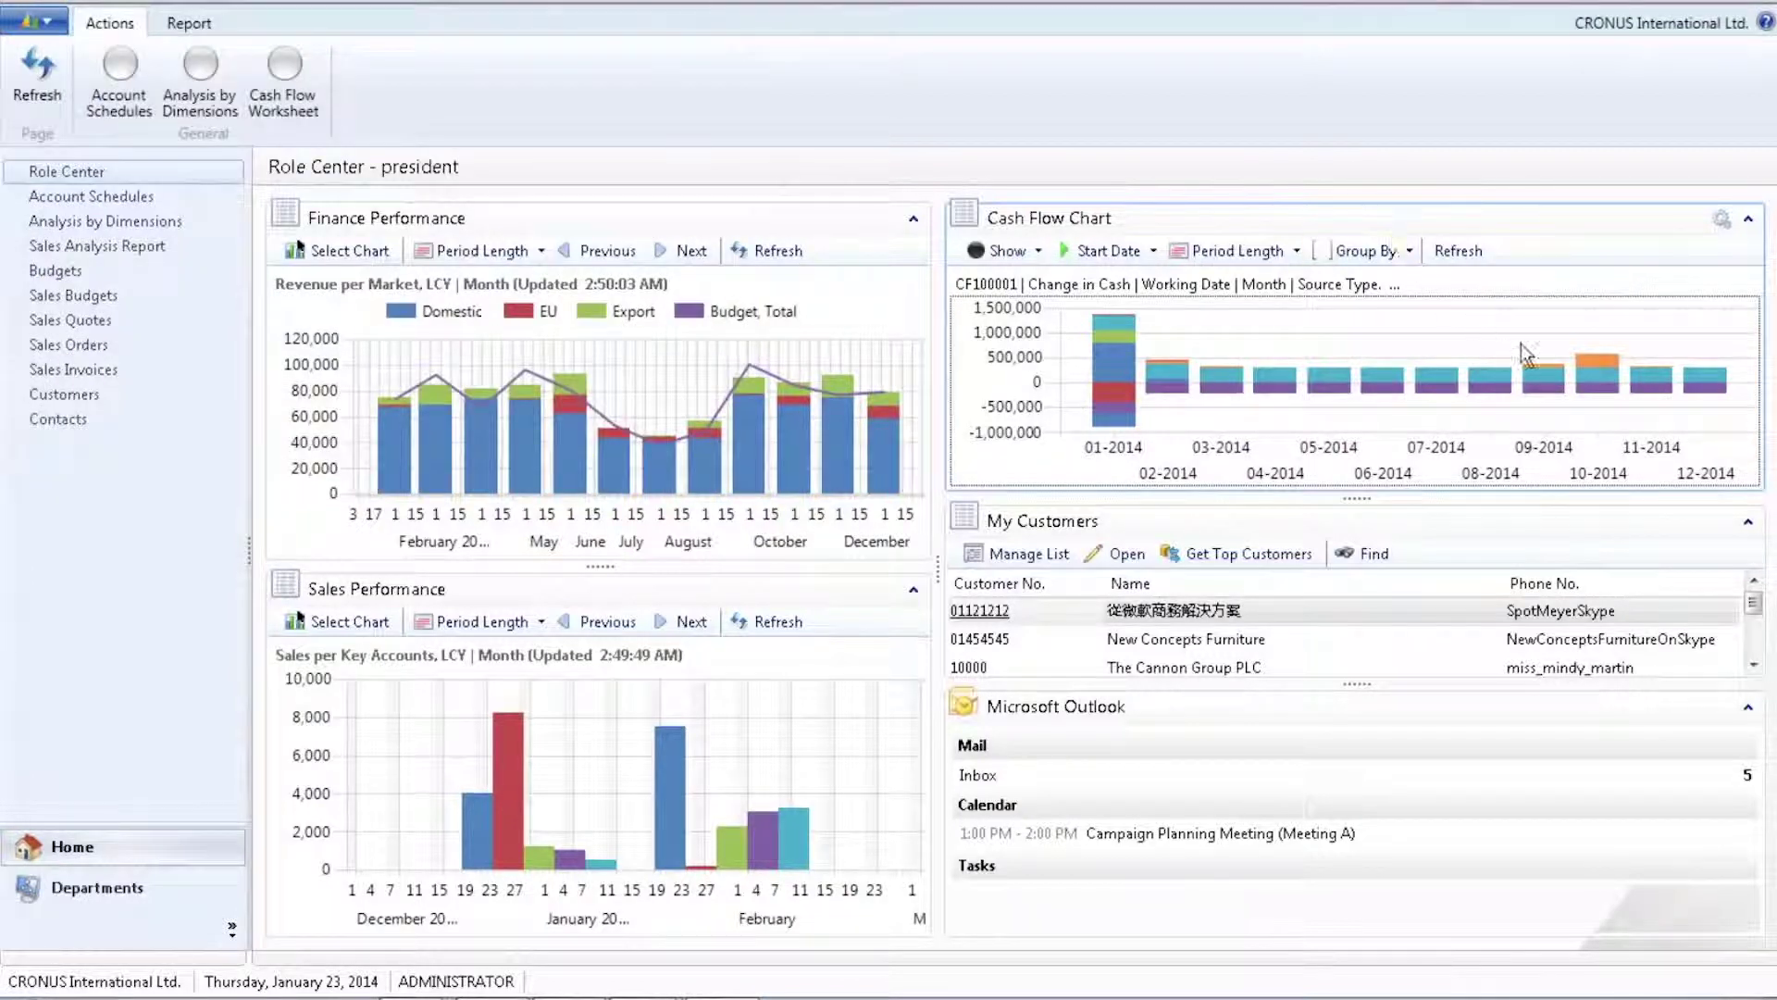
pyautogui.moveTo(1594, 376)
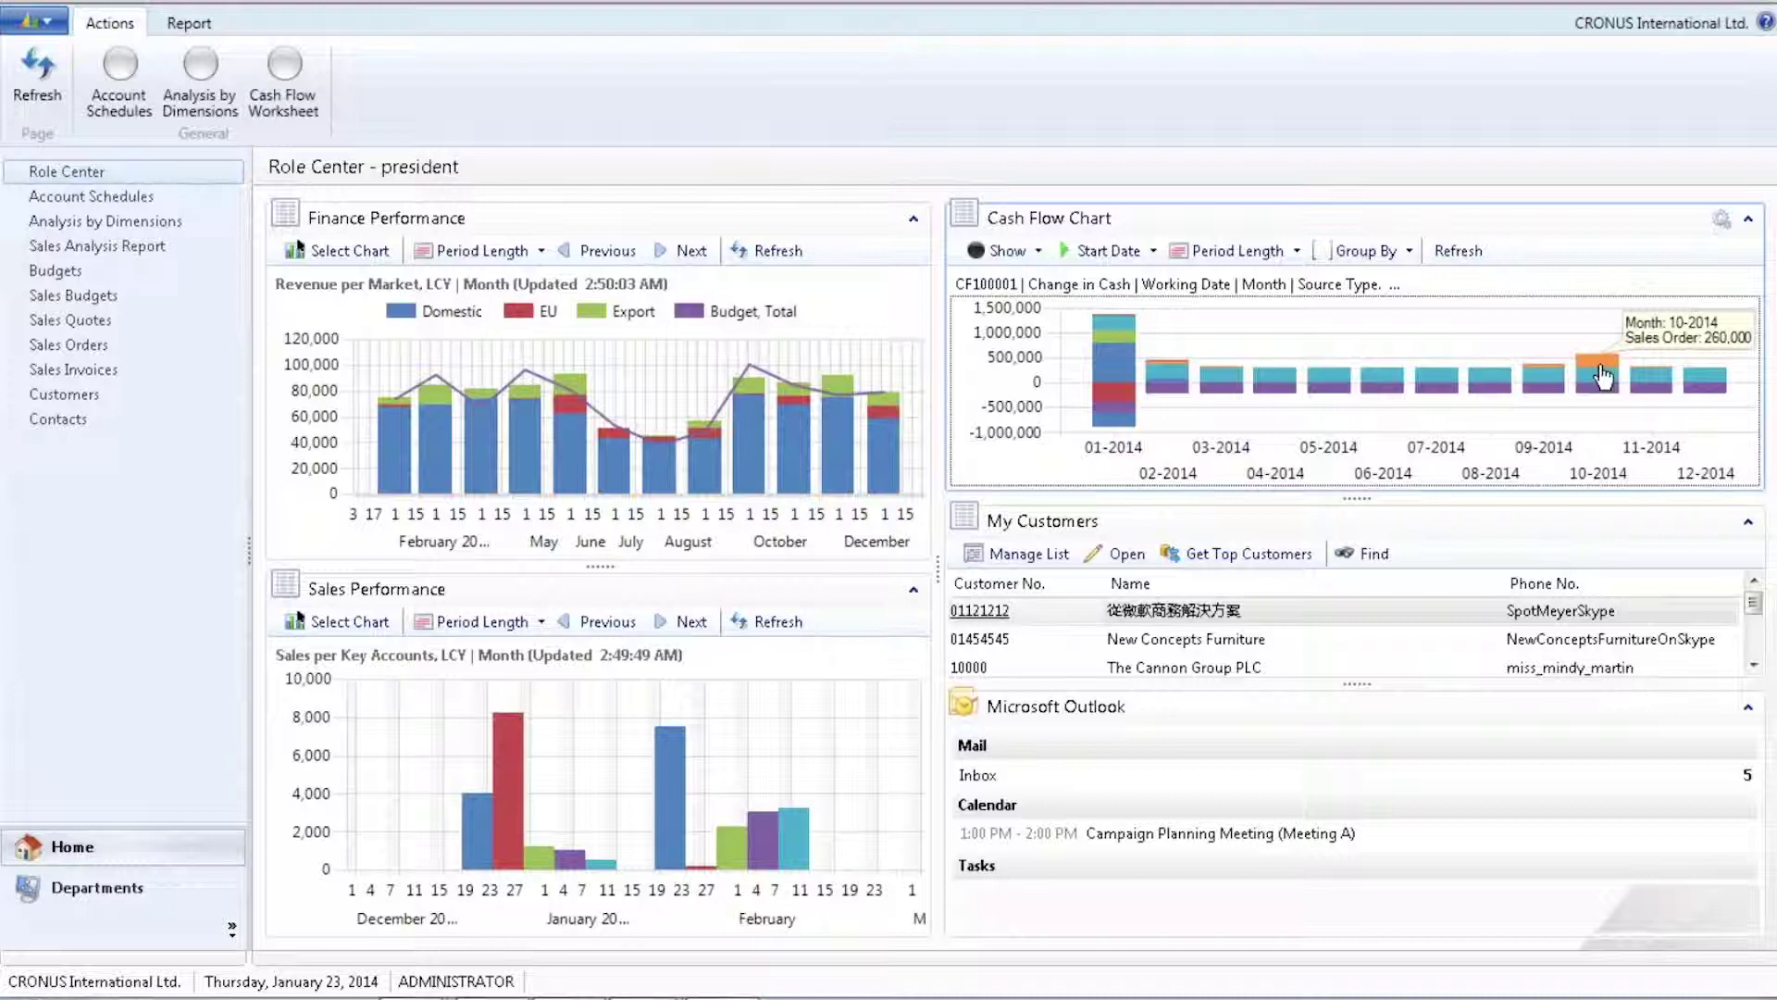
pyautogui.click(1009, 253)
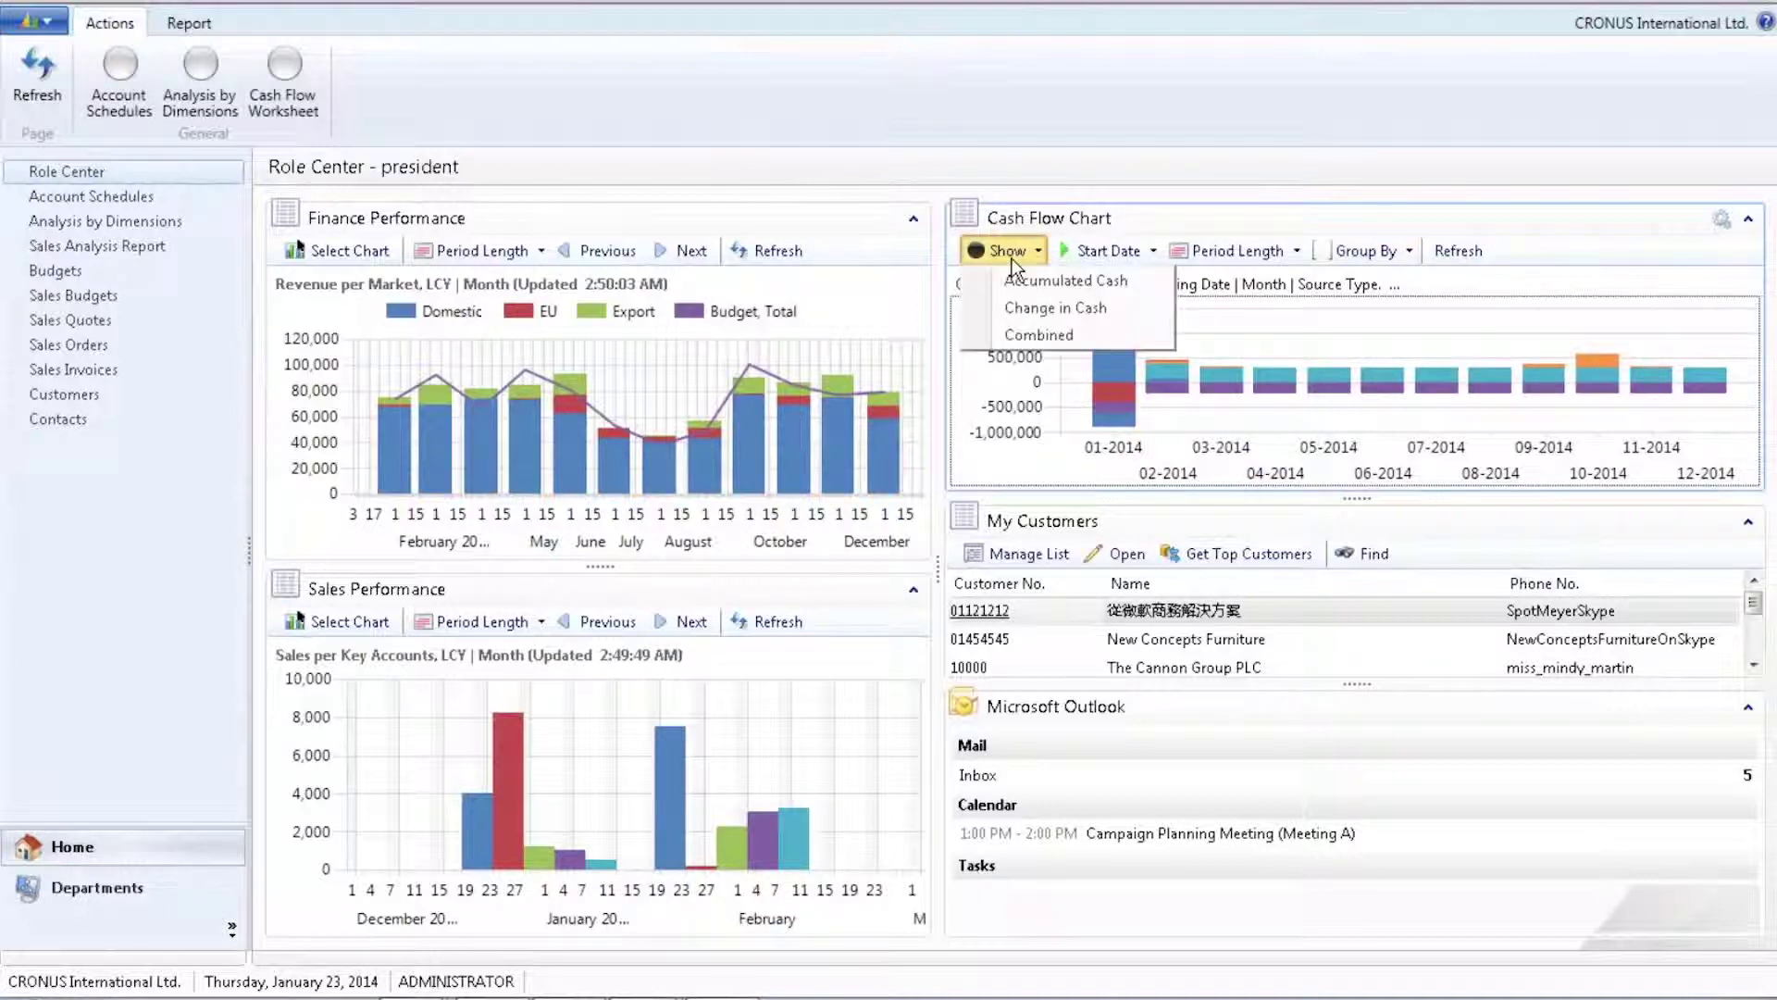
pyautogui.click(1027, 334)
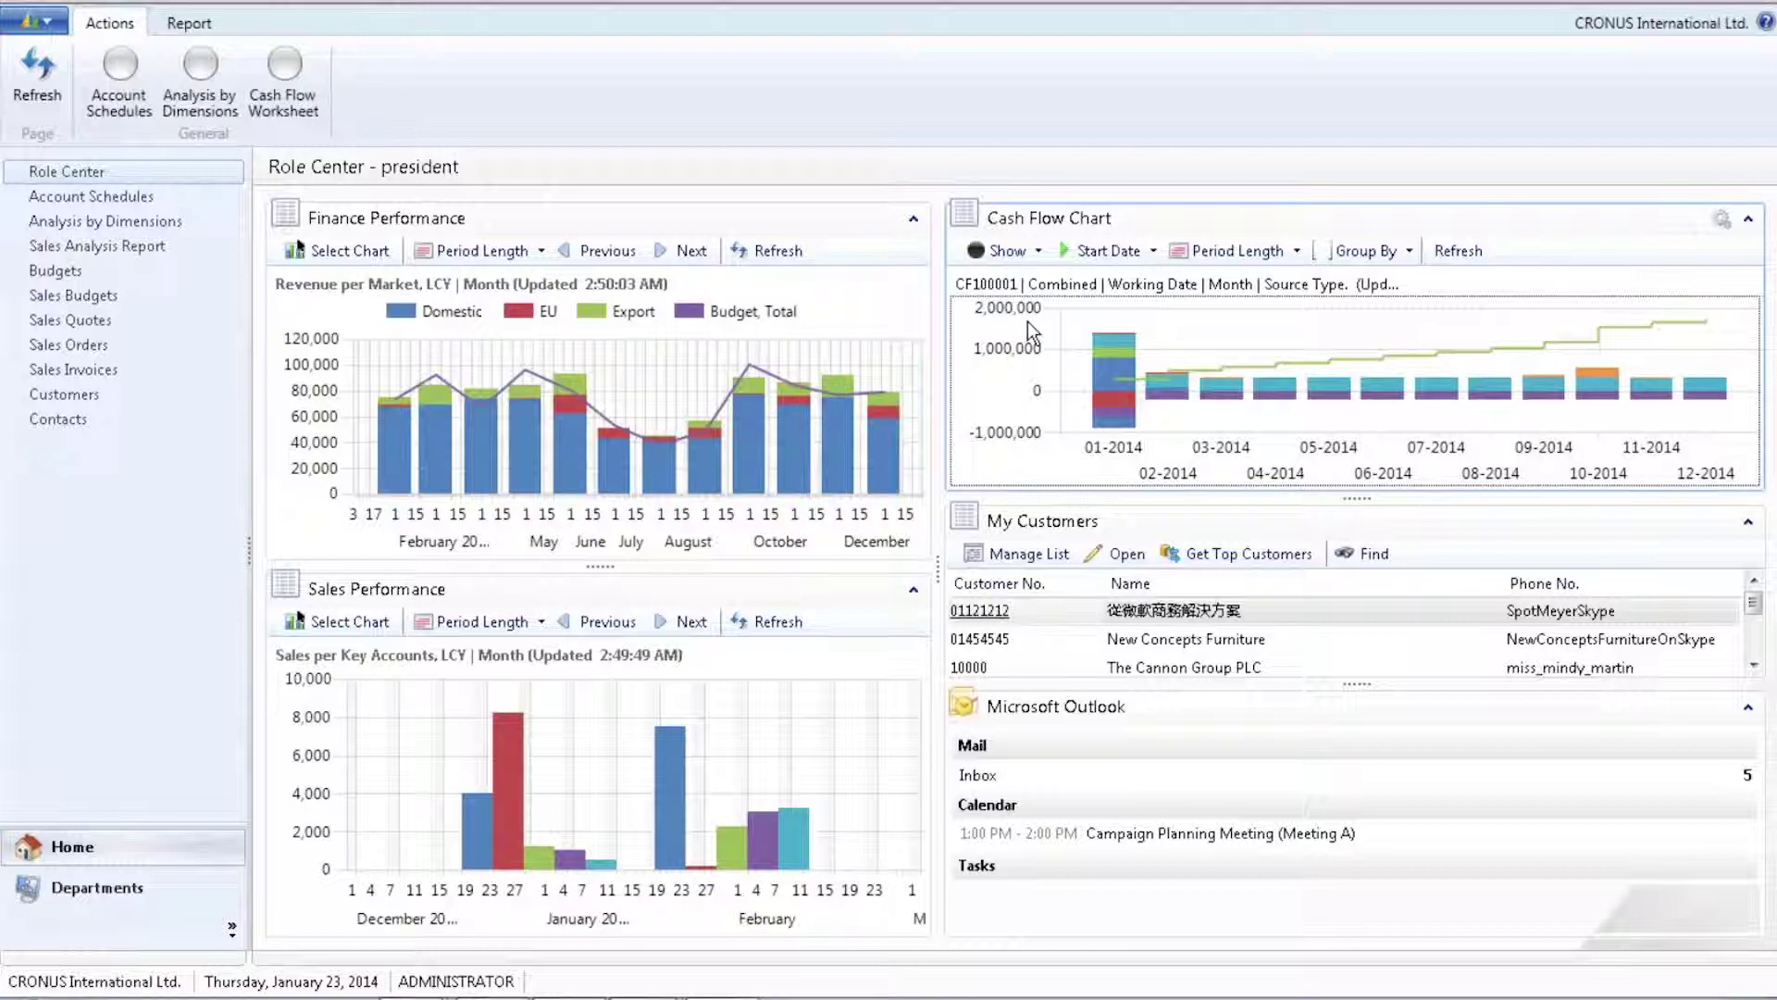
pyautogui.click(89, 343)
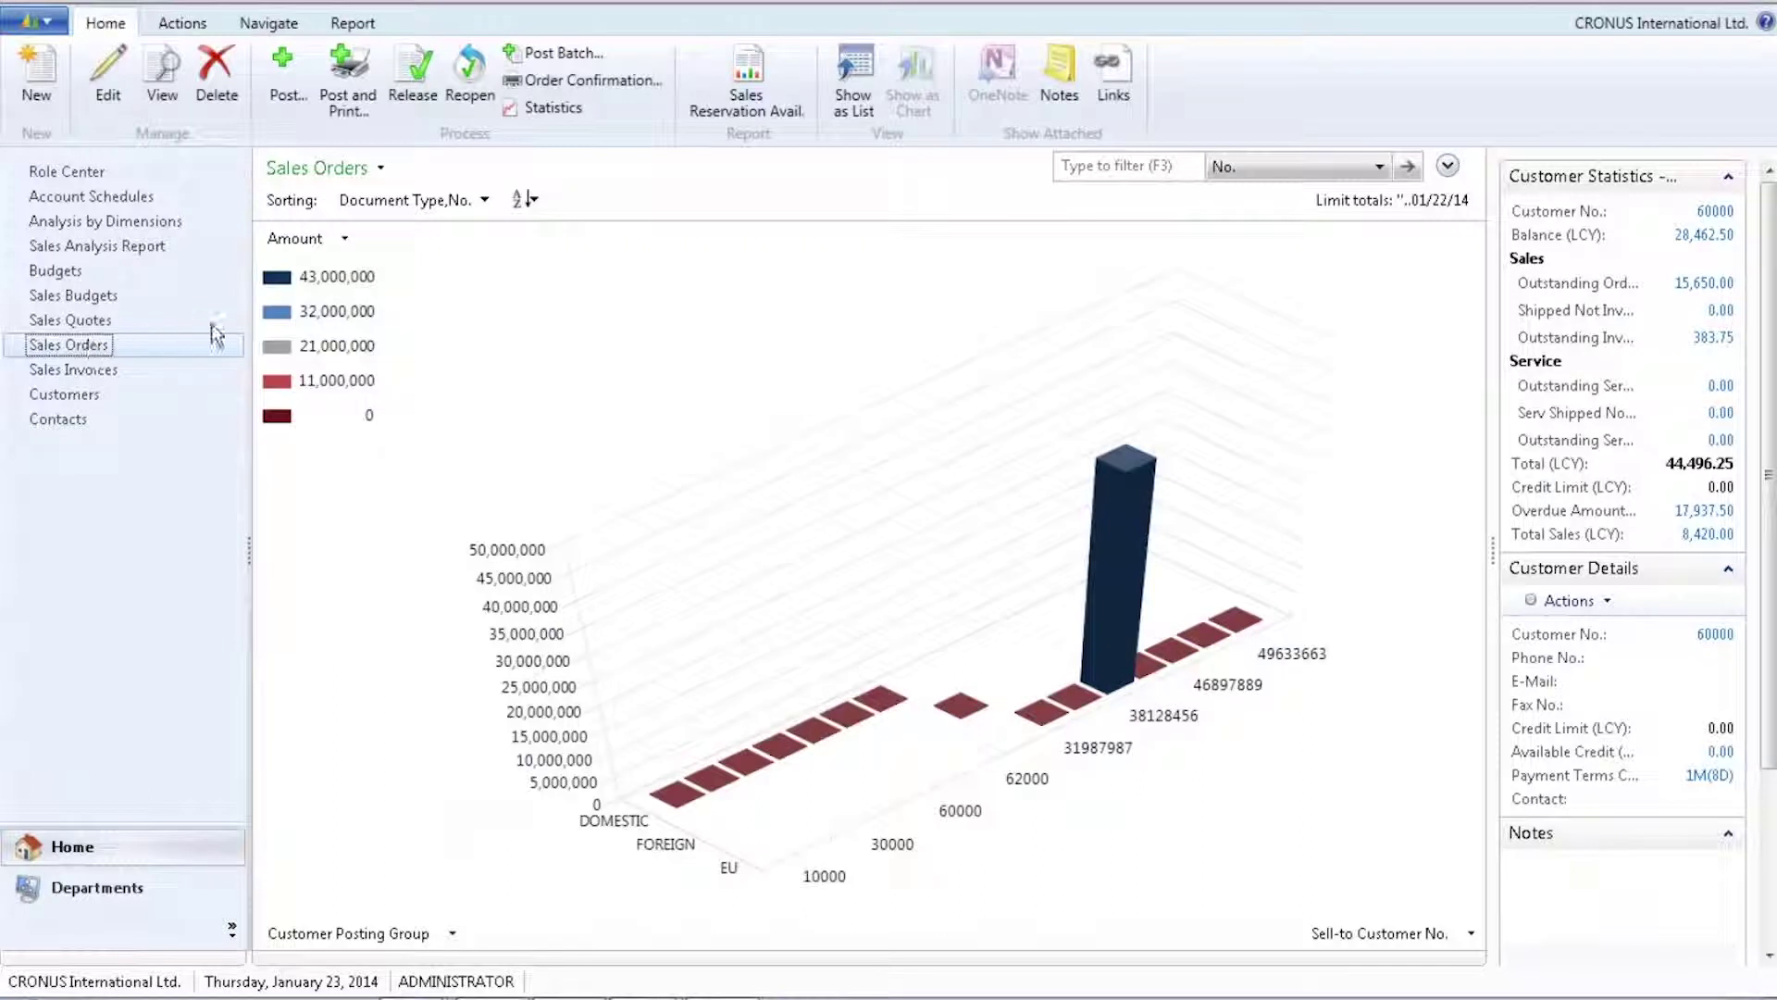
pyautogui.click(848, 83)
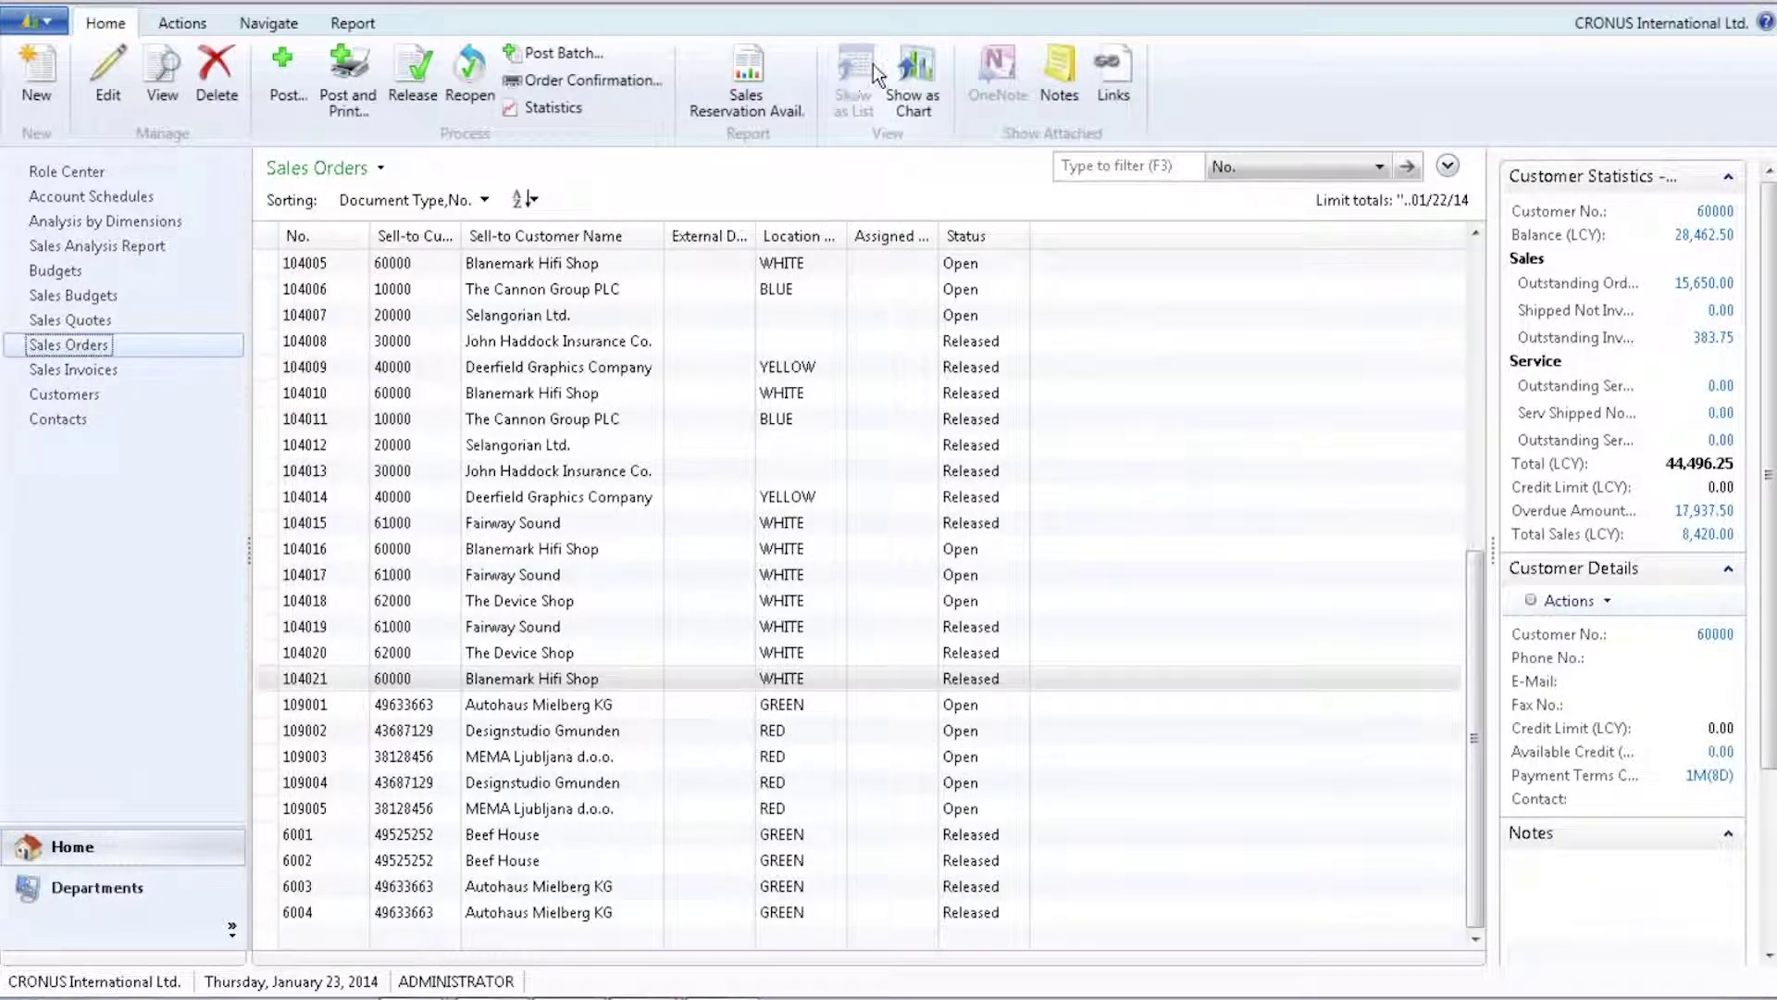
pyautogui.click(913, 66)
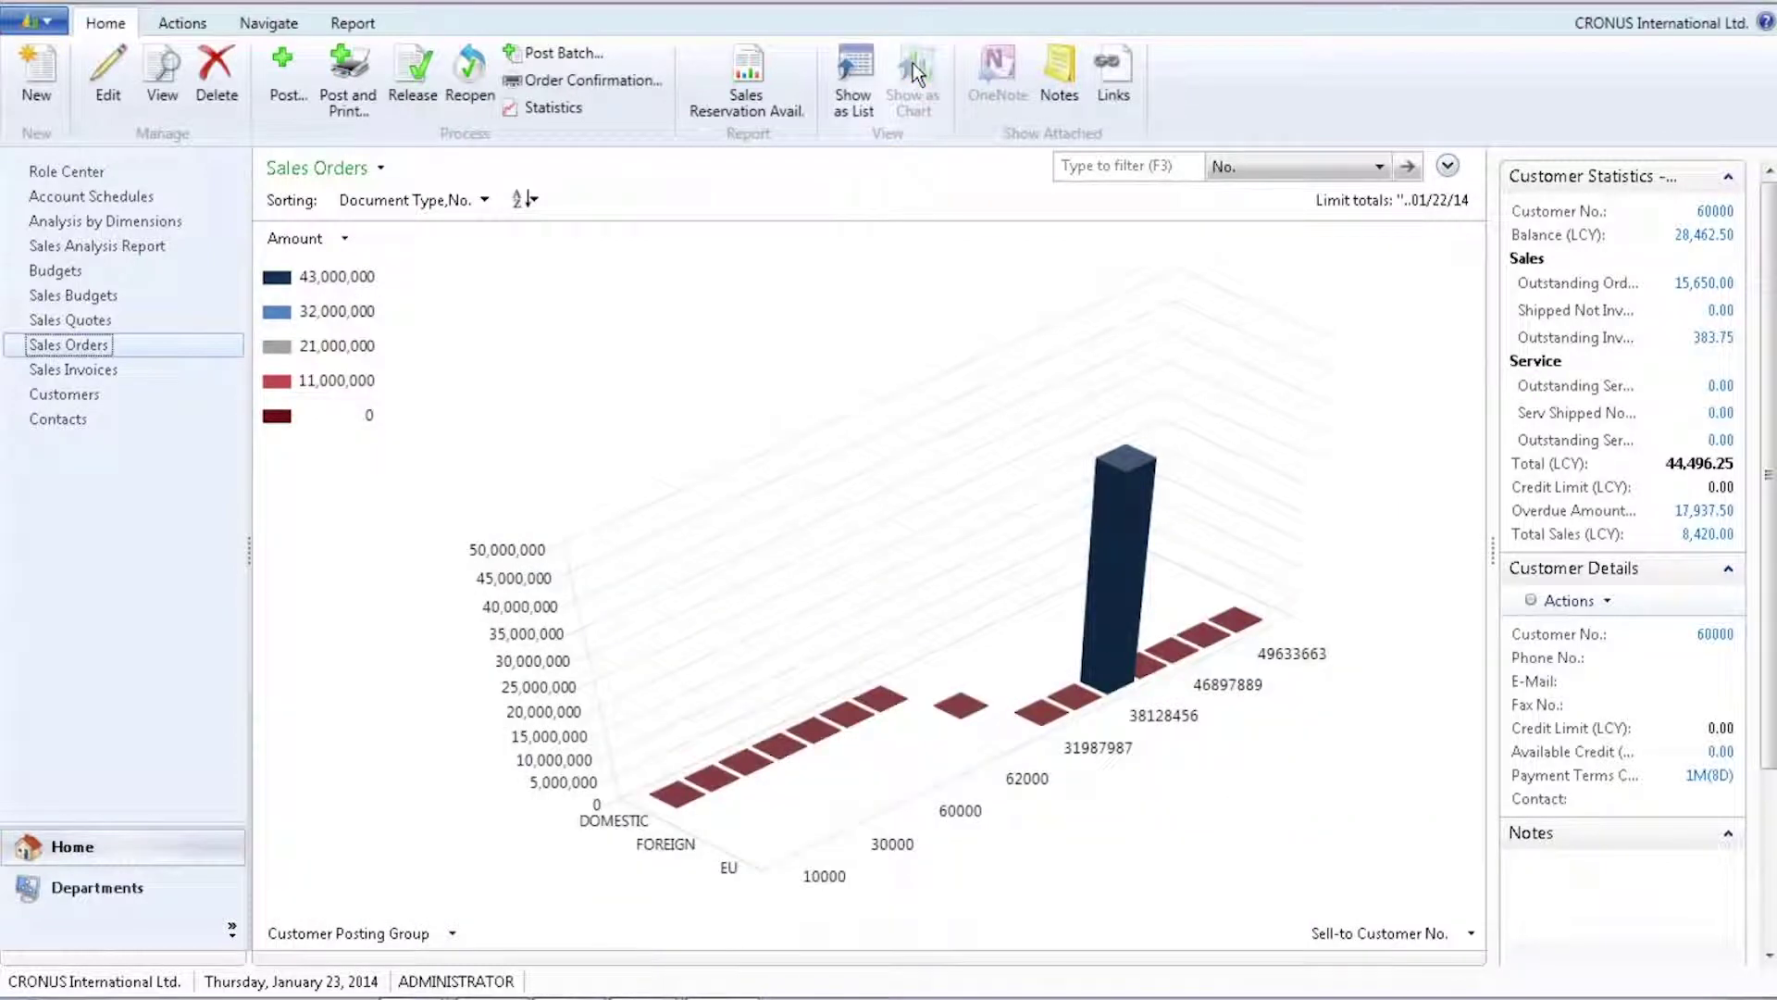
pyautogui.click(1062, 639)
pyautogui.moveTo(991, 669); pyautogui.dragTo(813, 519)
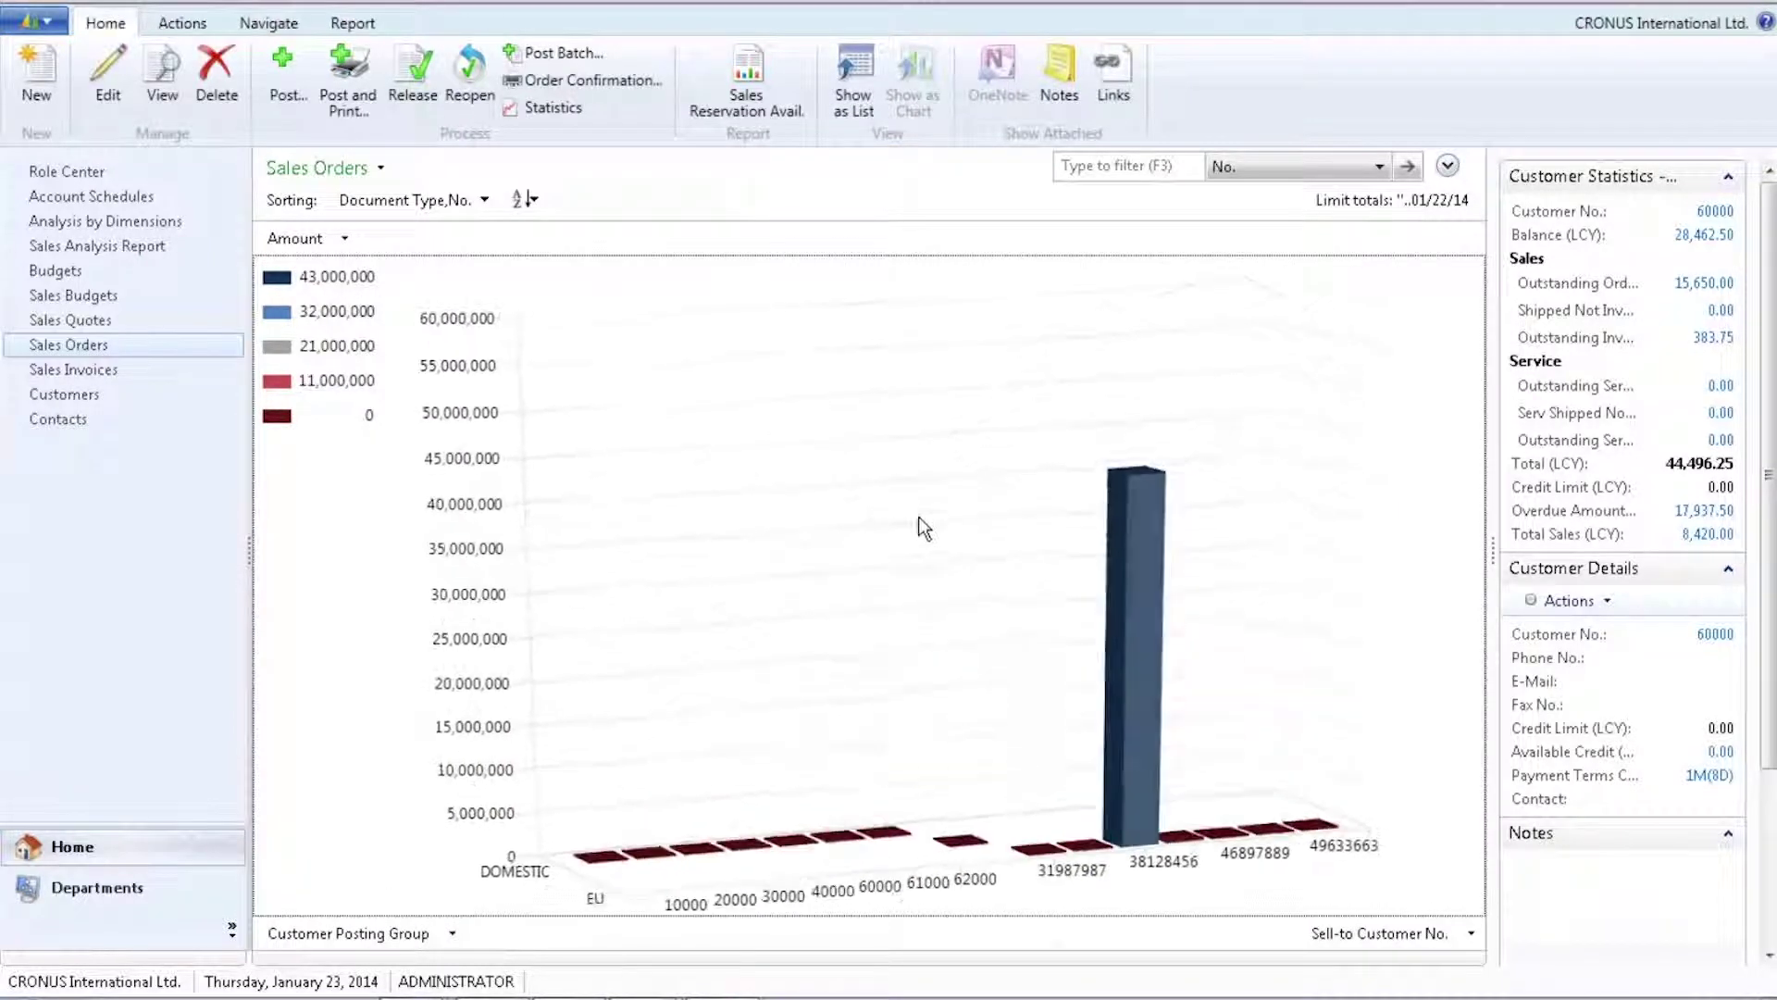
pyautogui.click(455, 933)
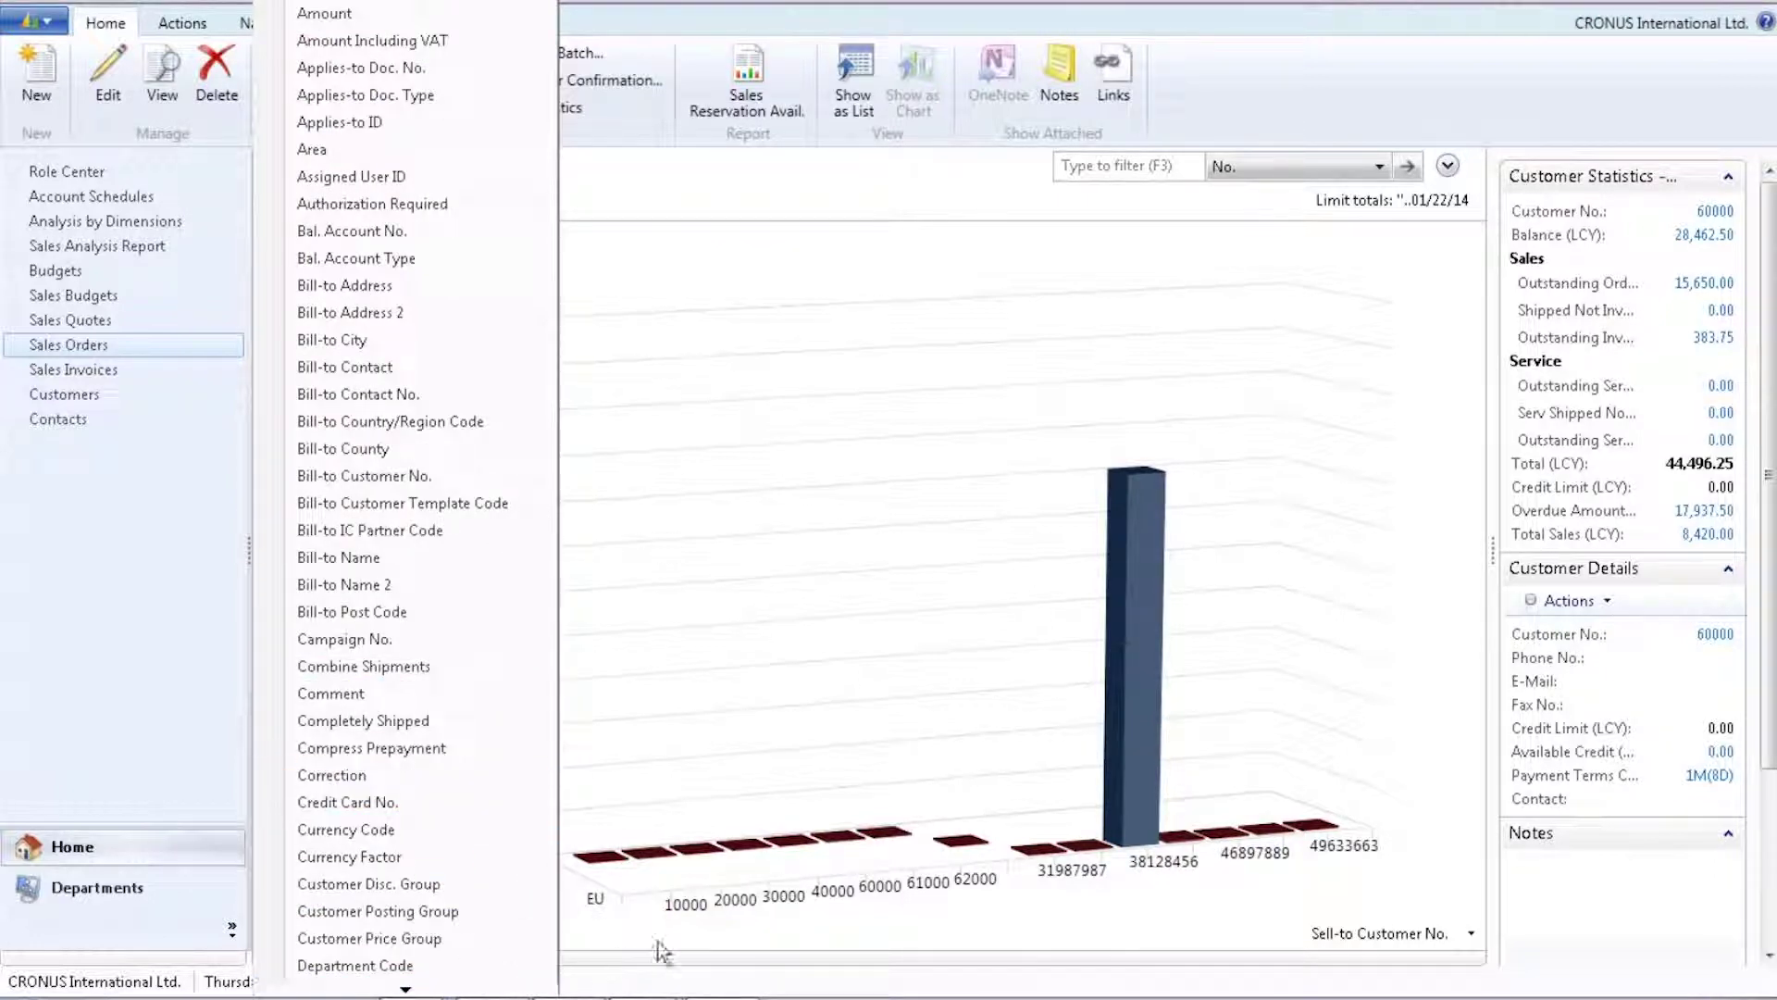
pyautogui.click(781, 945)
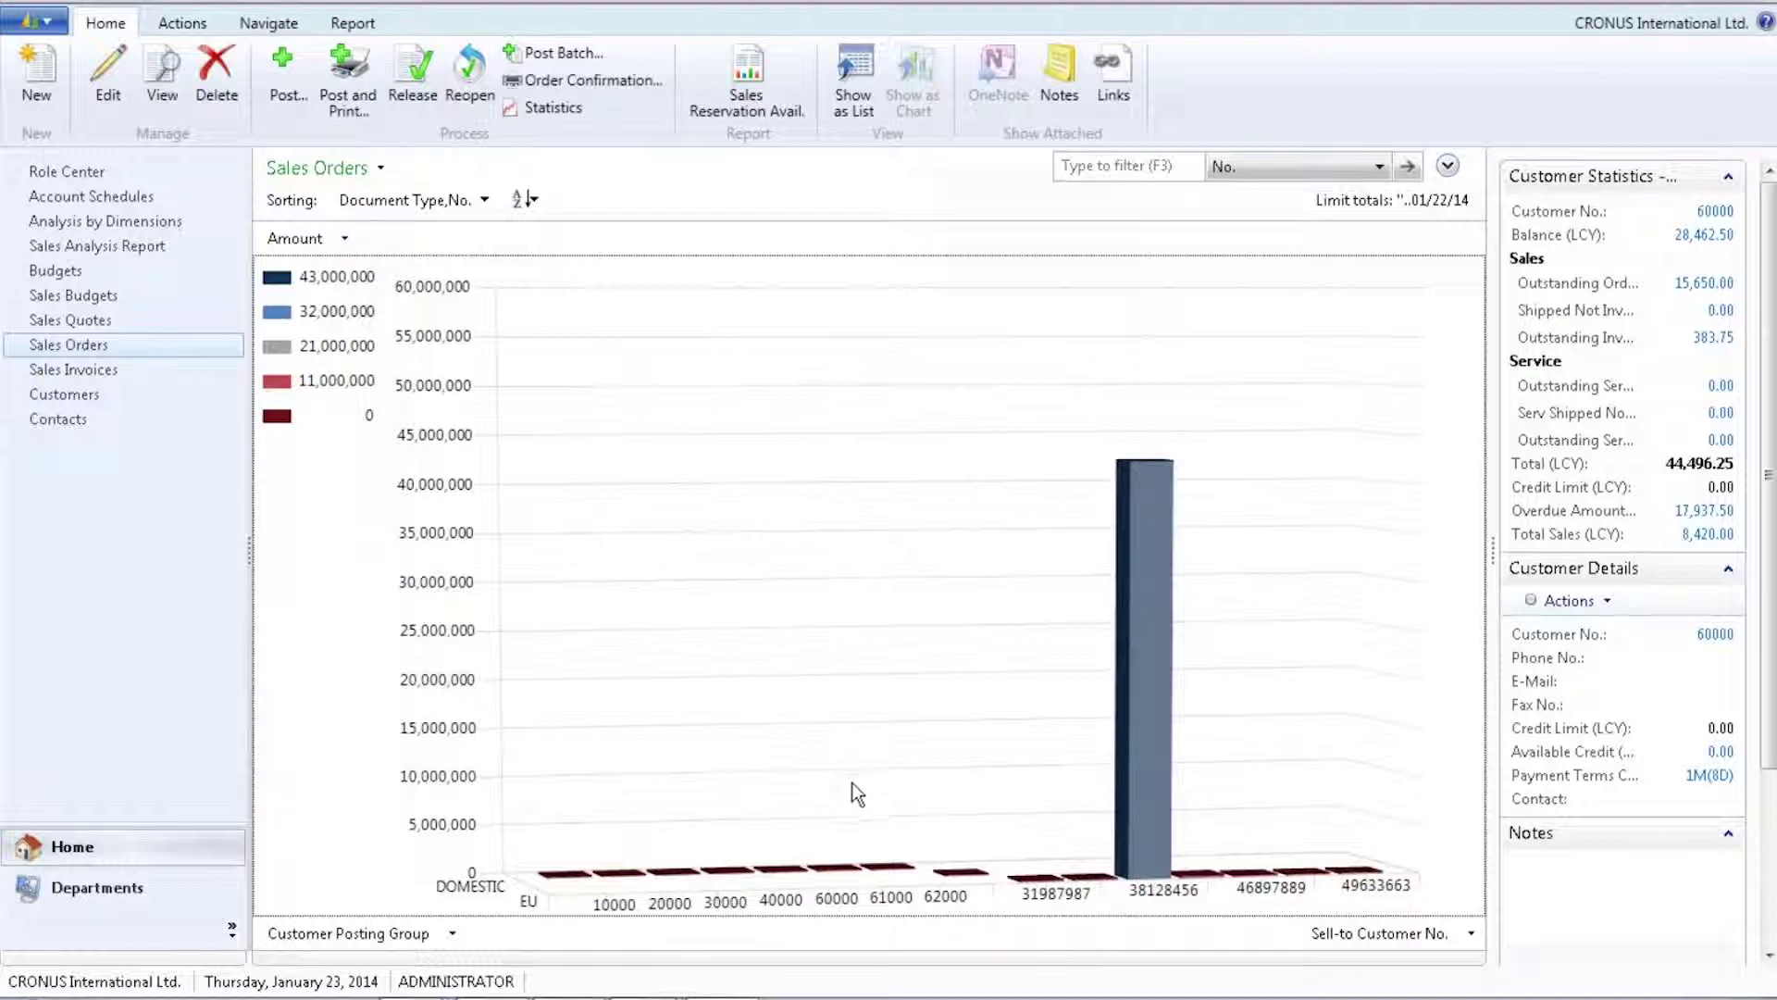
pyautogui.click(77, 166)
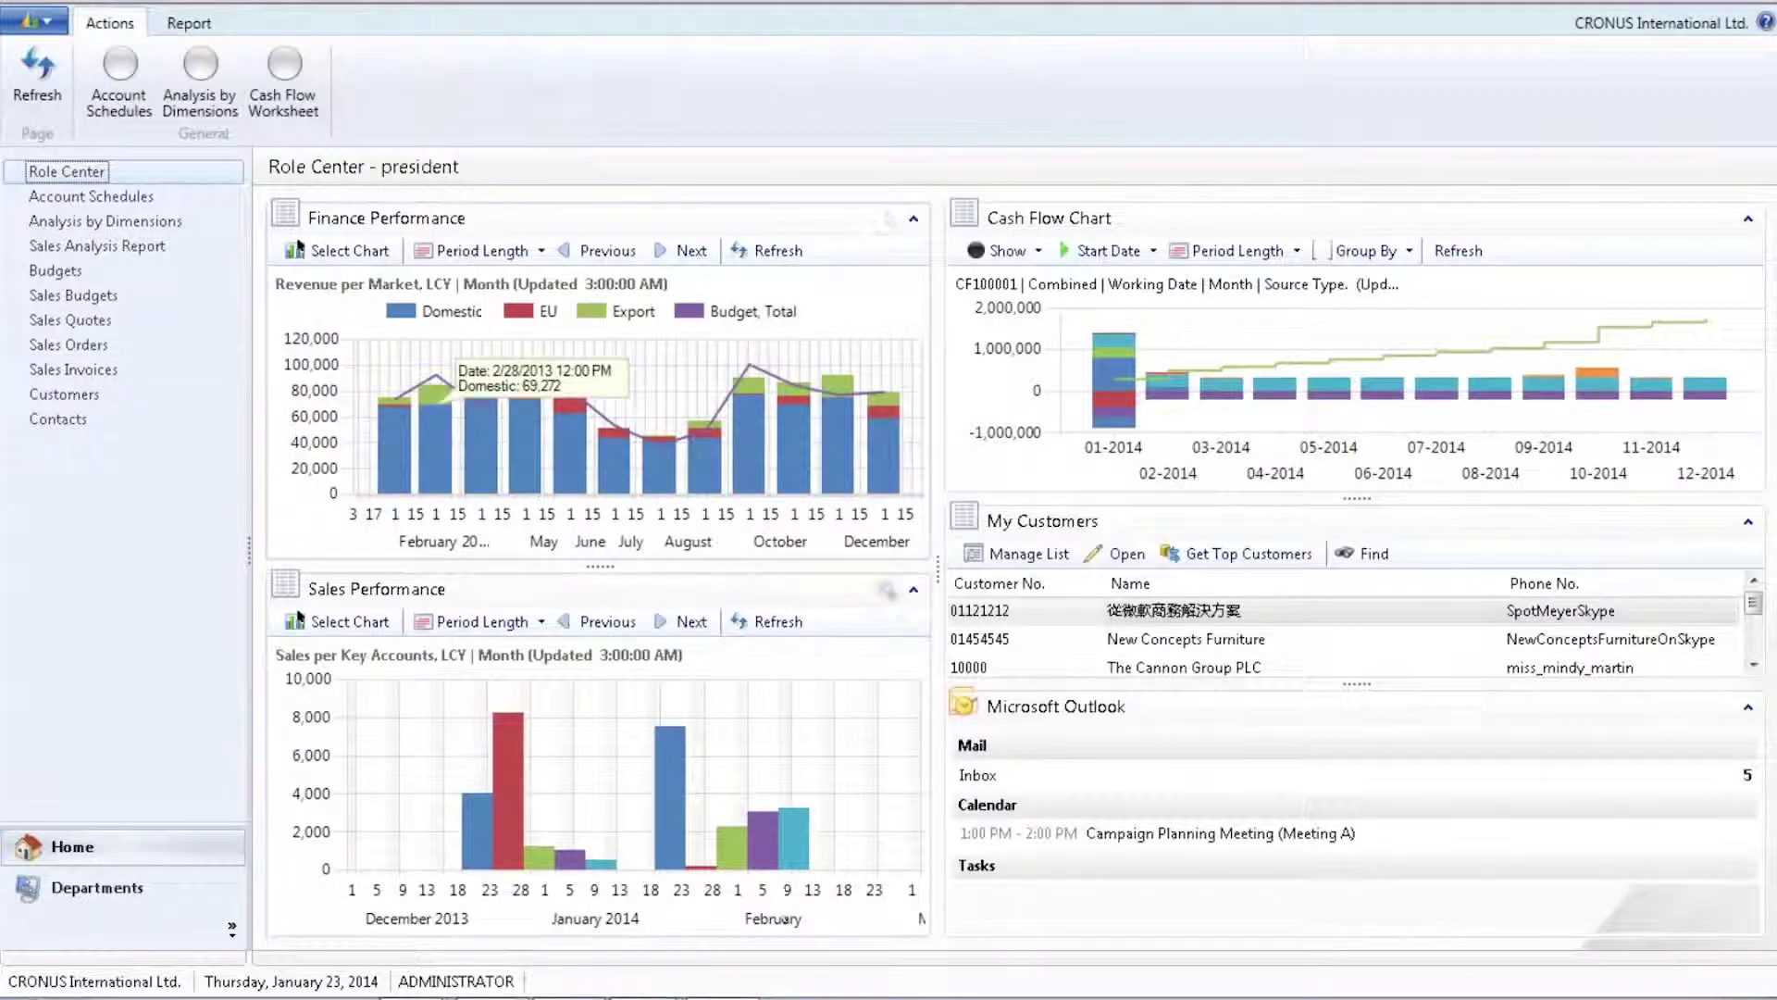
pyautogui.moveTo(645, 996)
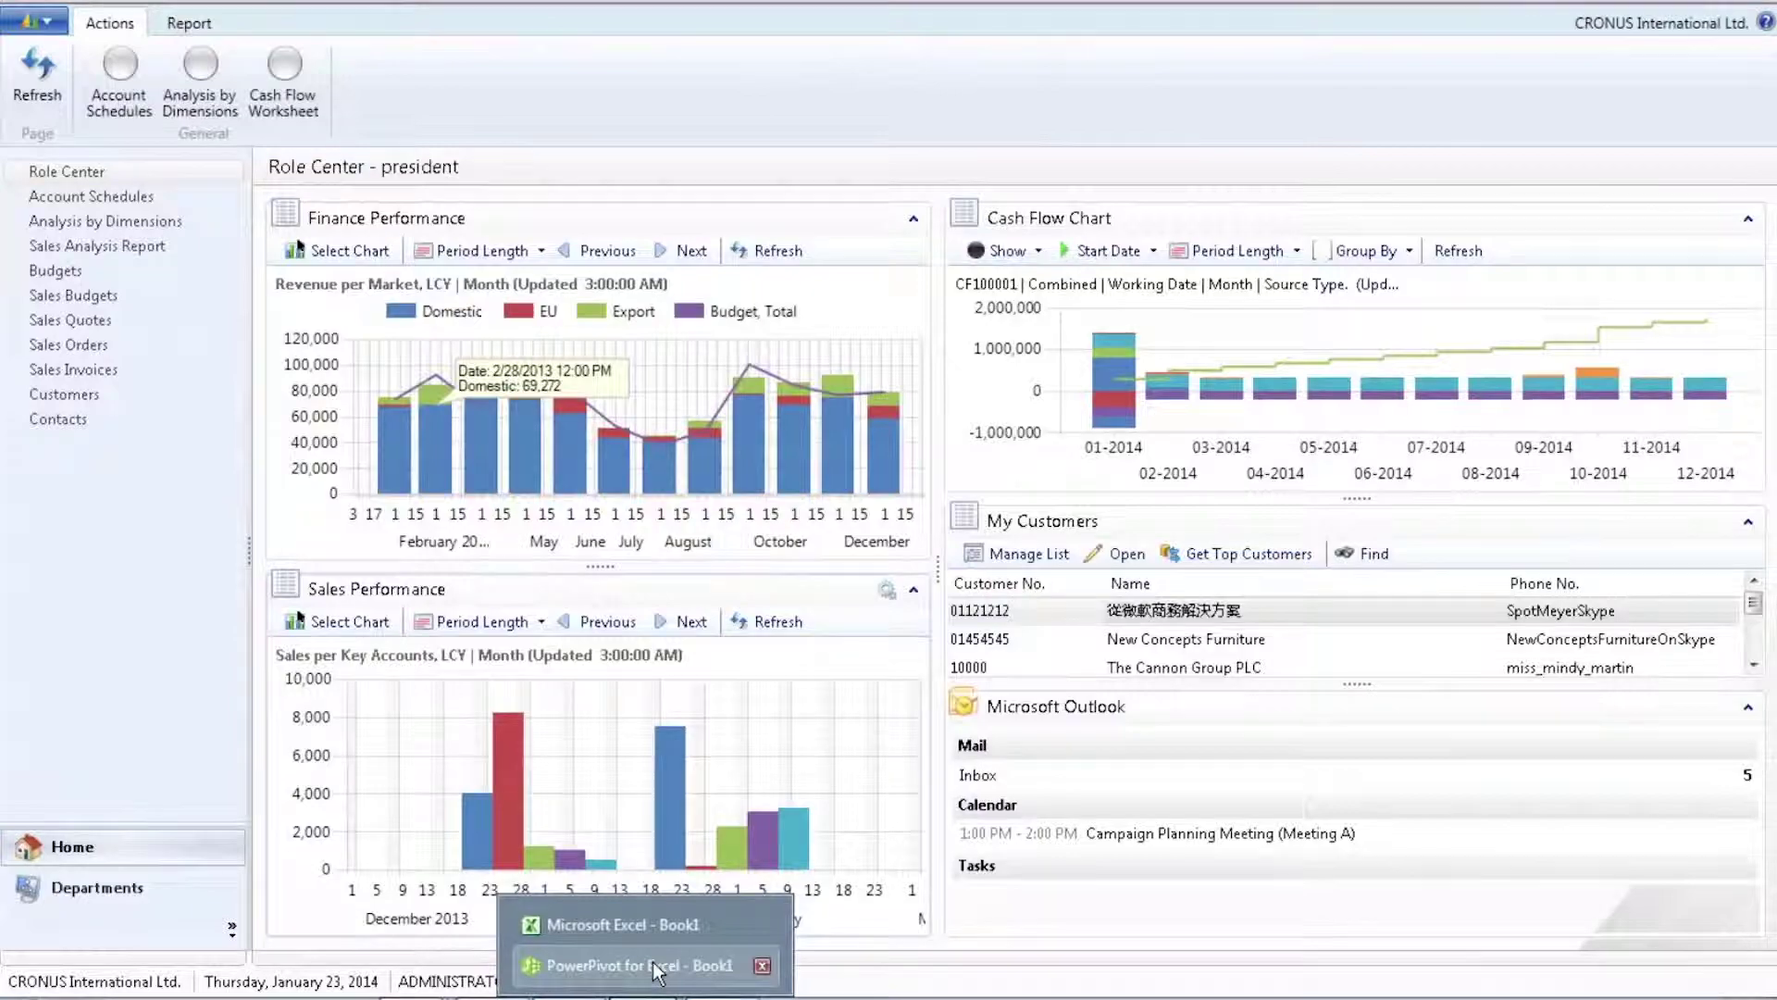
# Step: In the PowerPivot window, review the CustomerQuery table, then return to World Development Indicators
pyautogui.click(652, 962)
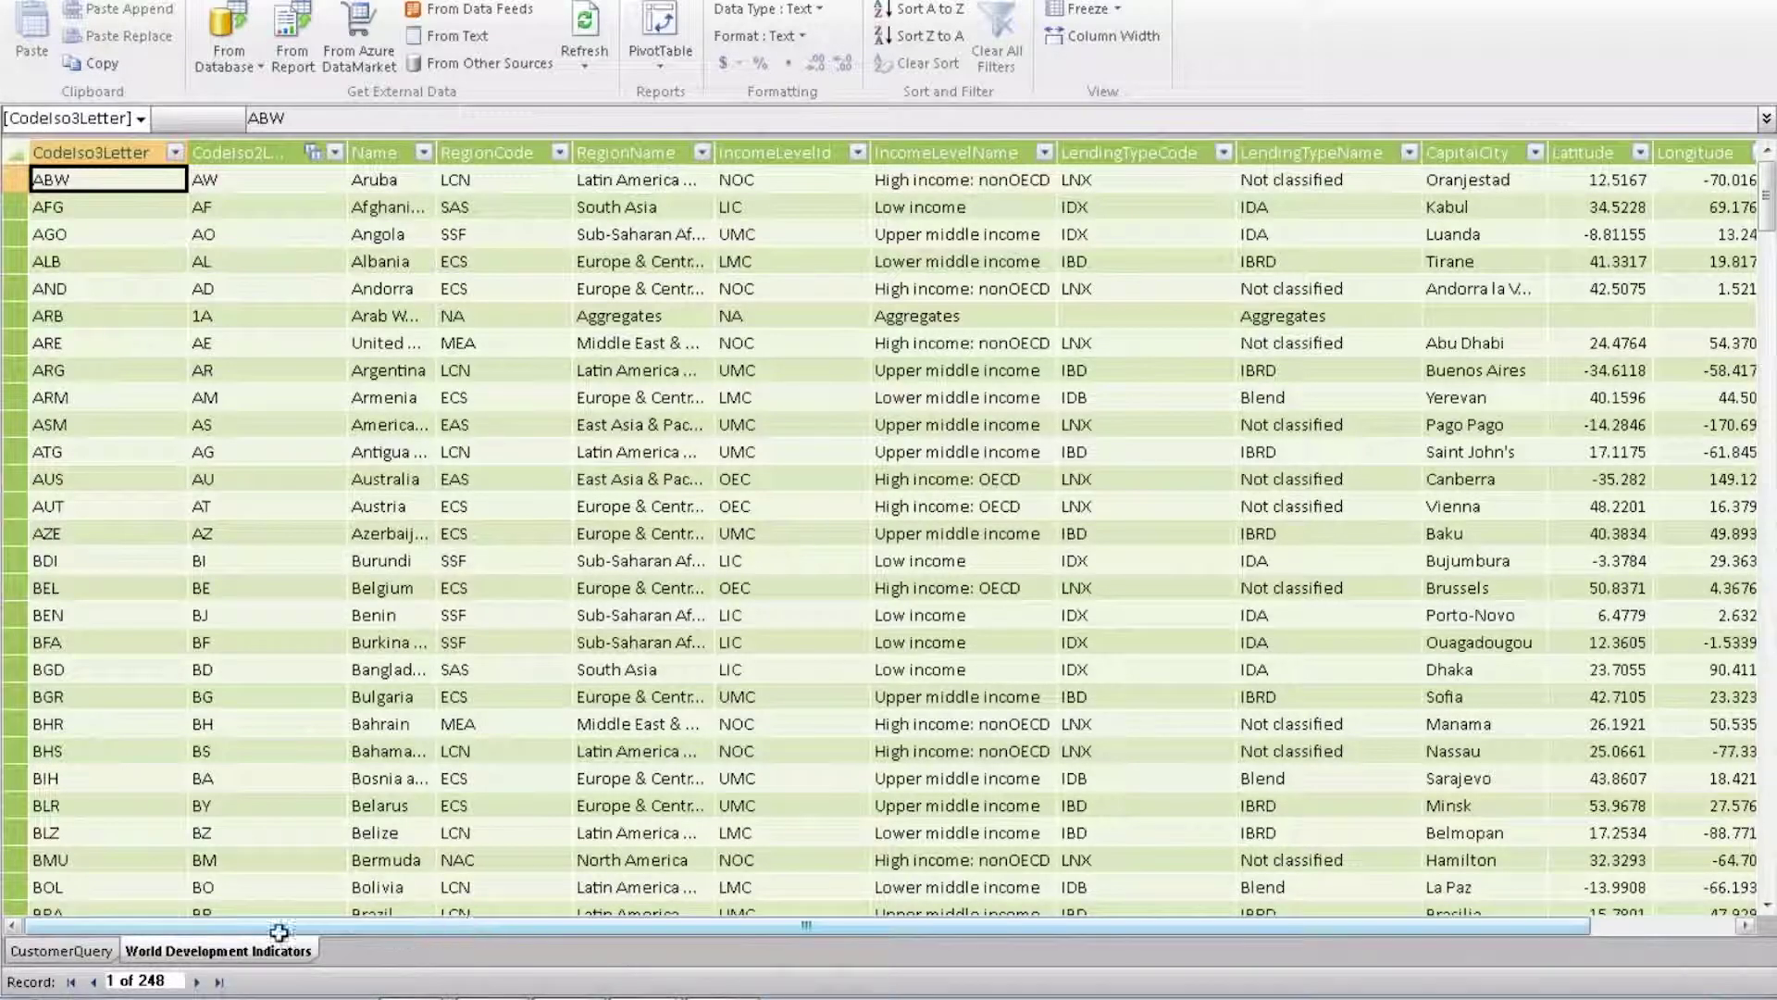
pyautogui.click(68, 949)
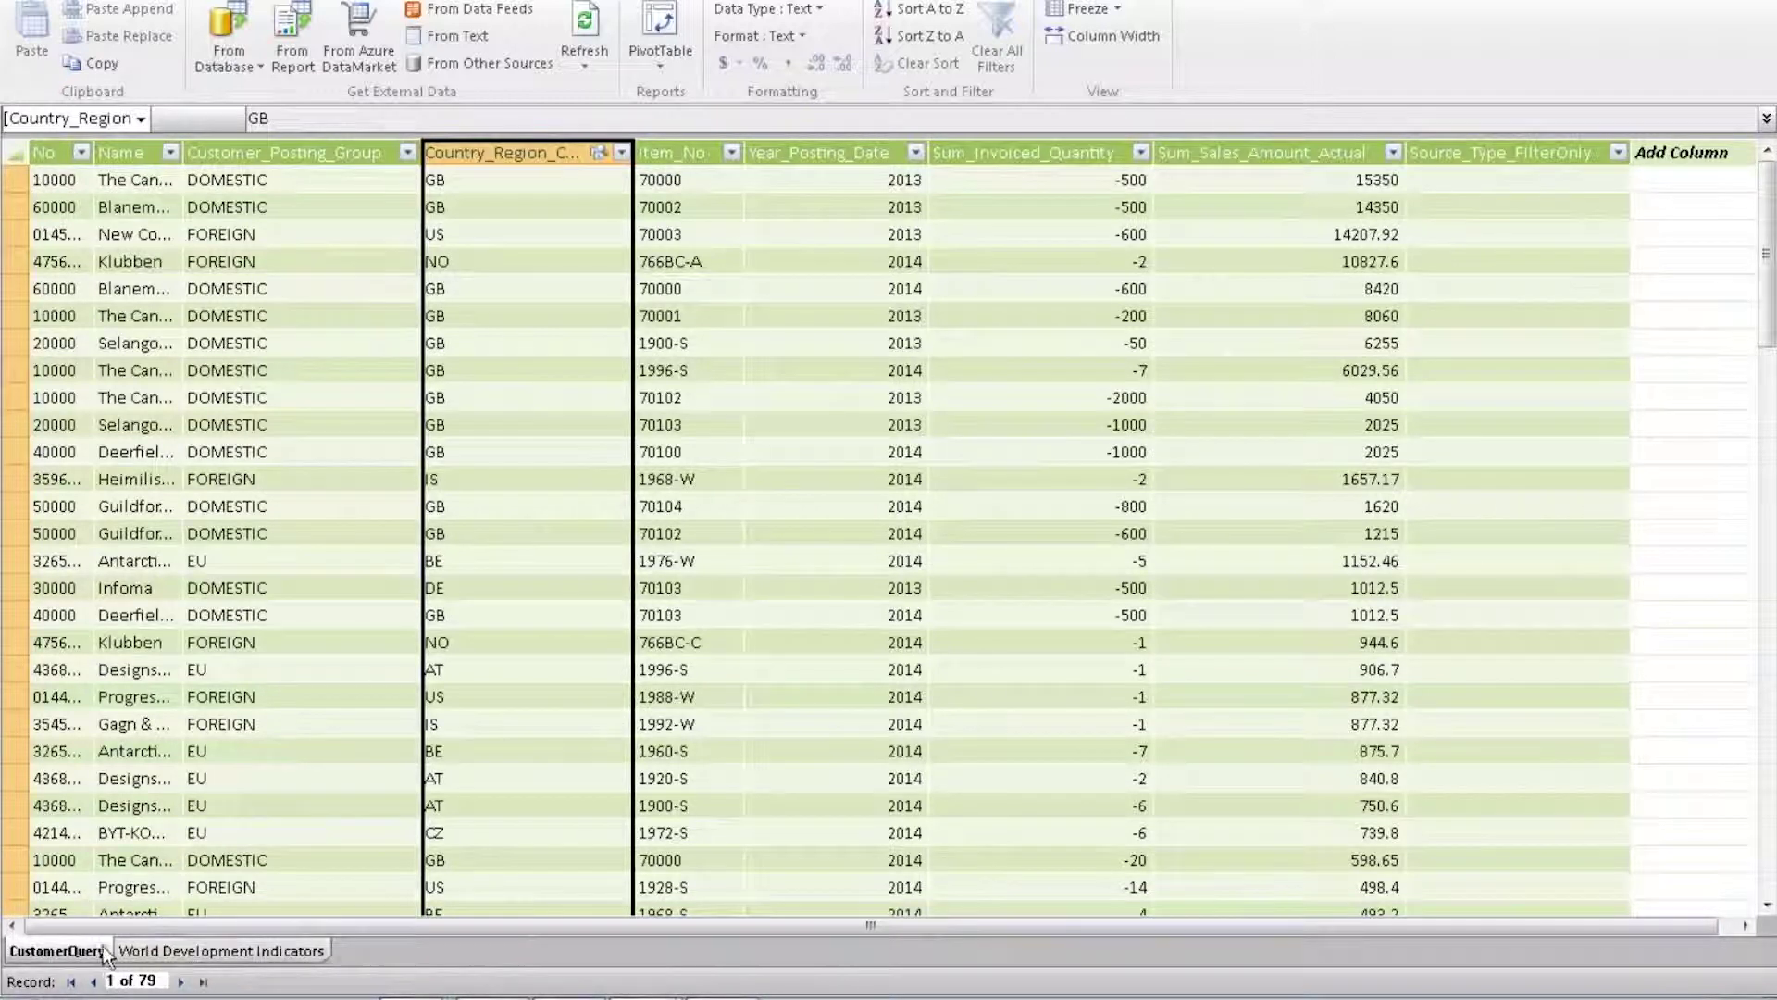
pyautogui.click(208, 949)
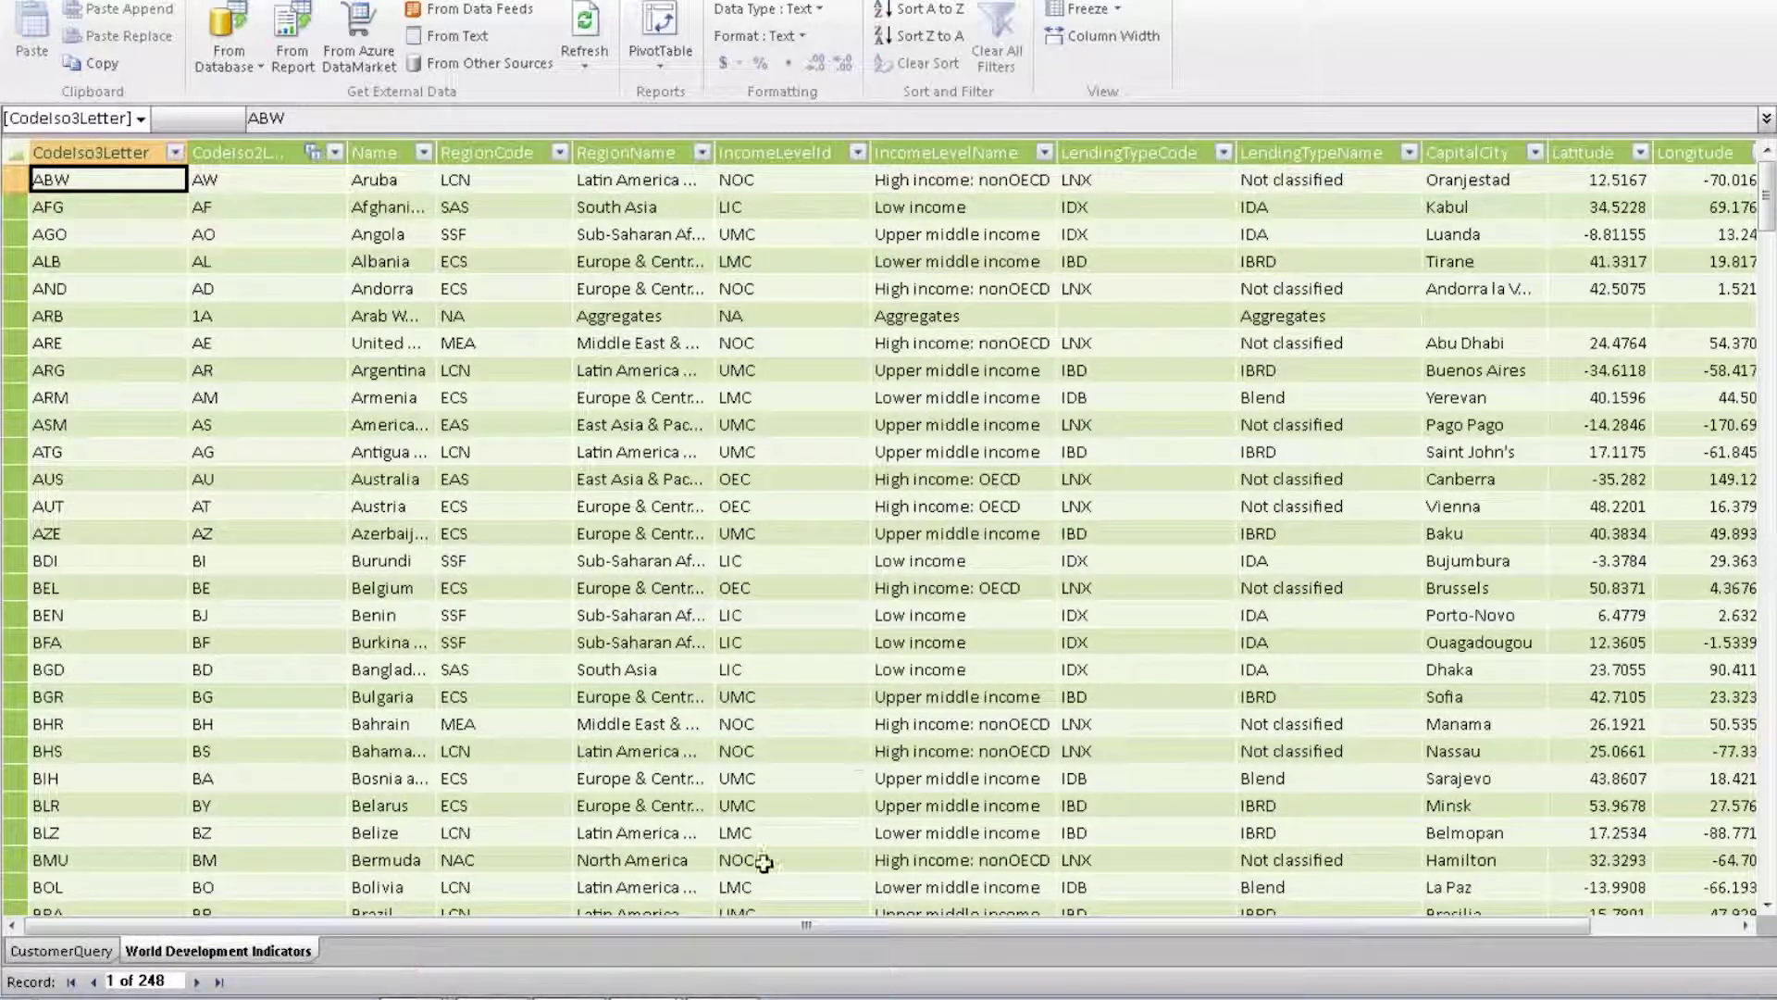
pyautogui.moveTo(646, 997)
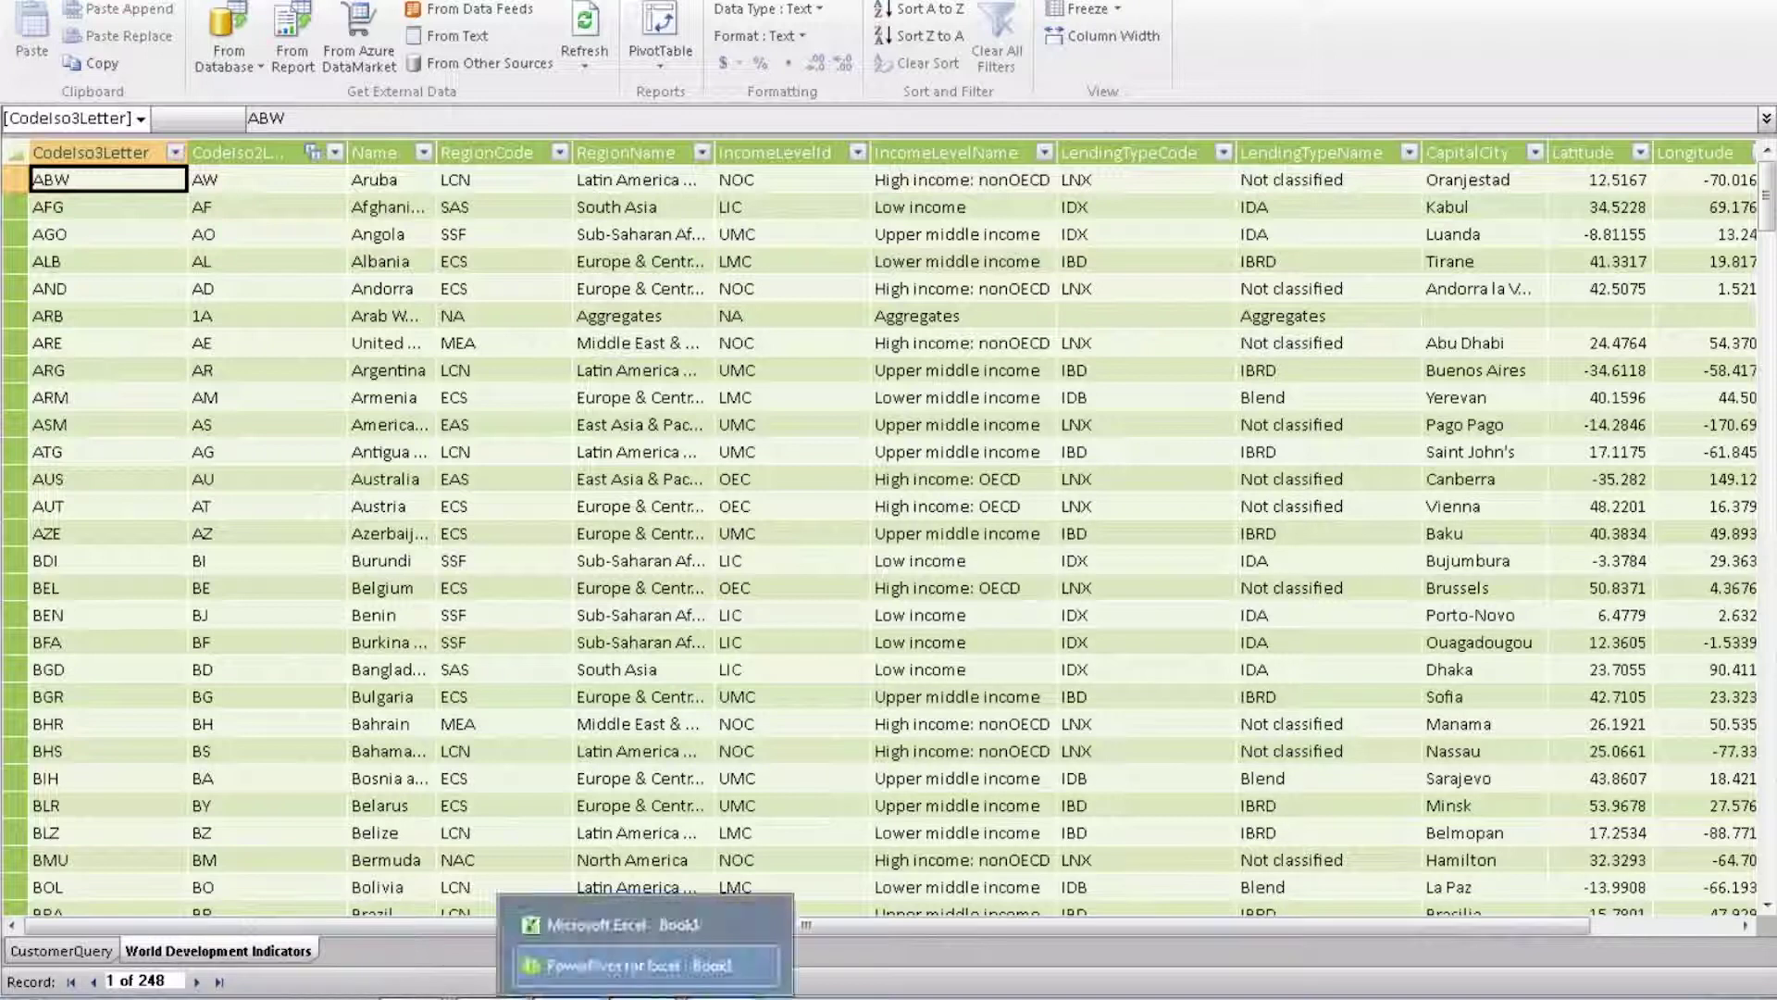
# Step: Switch to the Excel pivot table and review the RegionName filter options without changing them
pyautogui.click(674, 926)
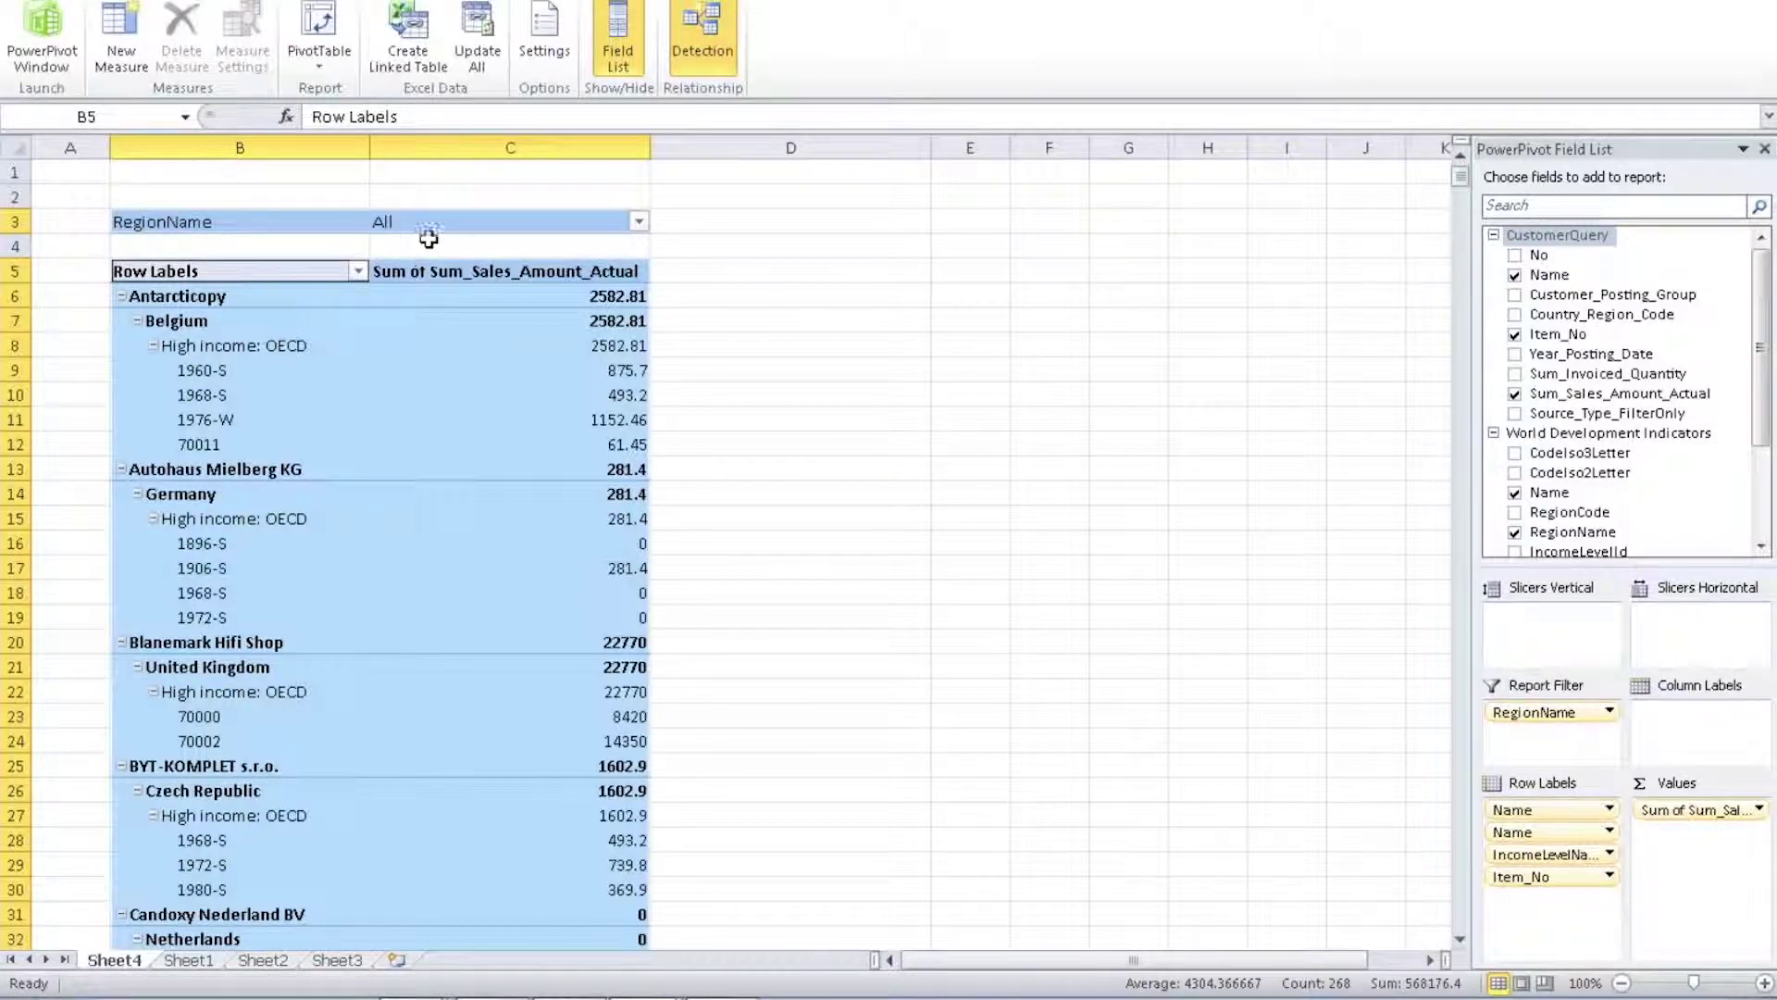
pyautogui.click(640, 221)
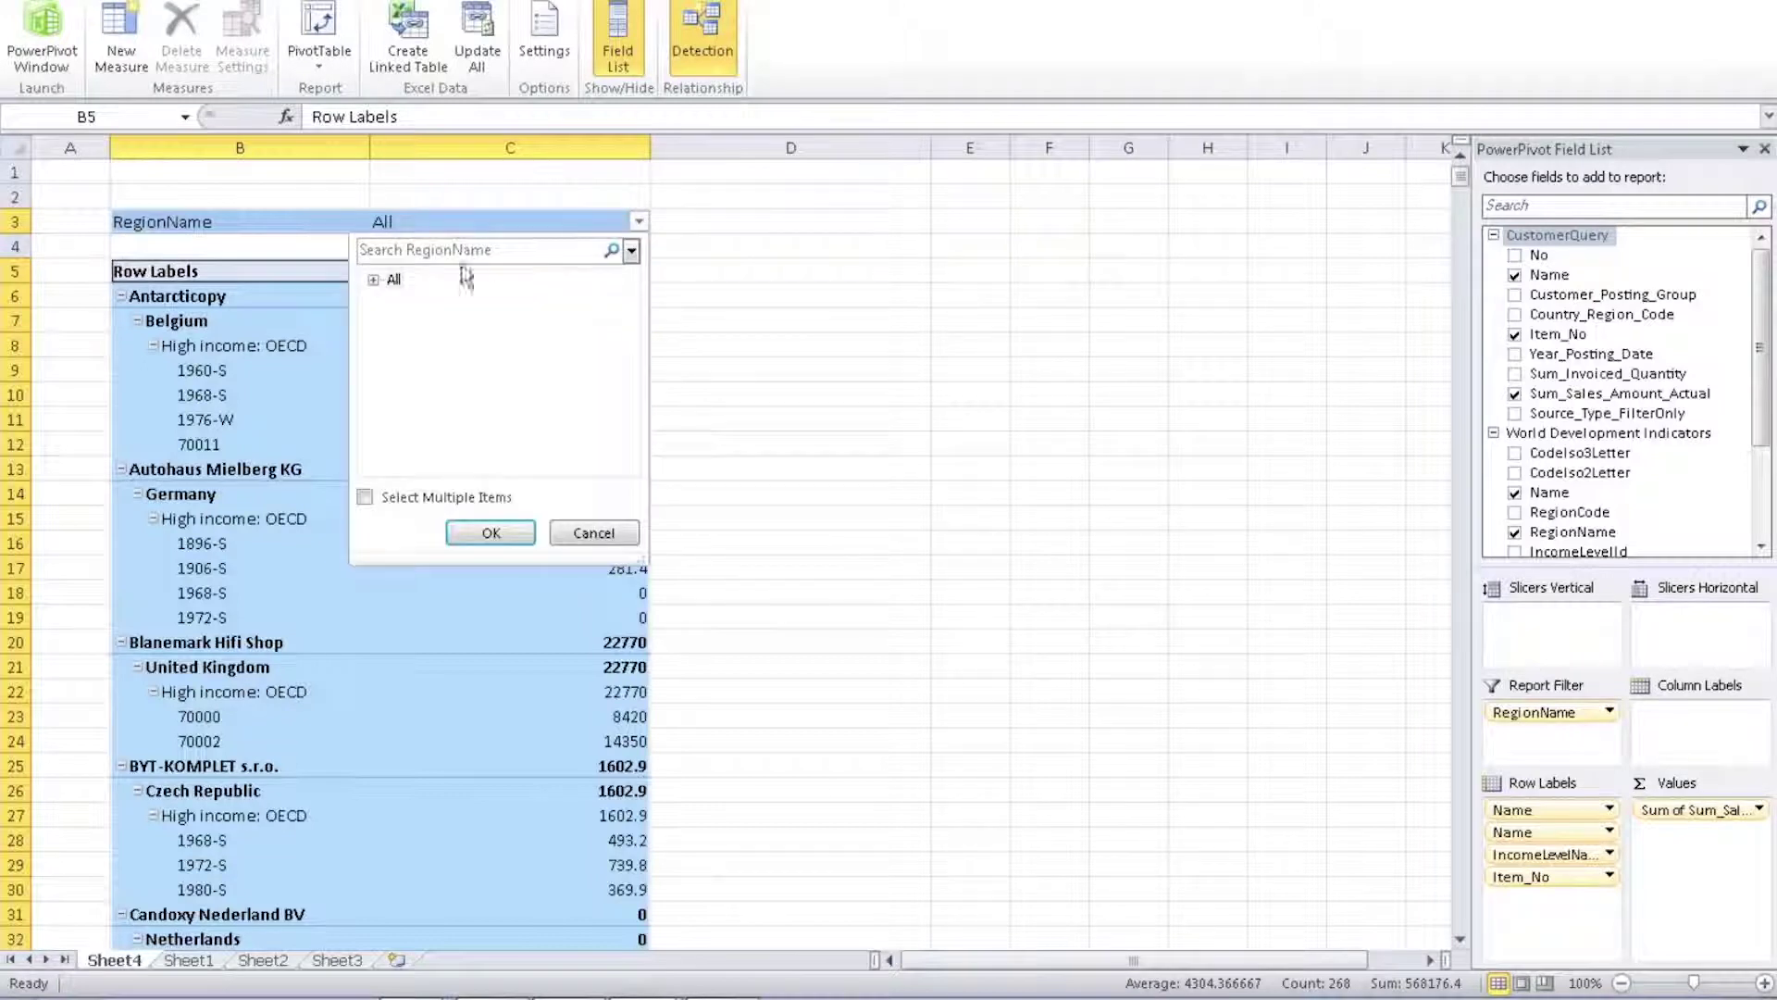
pyautogui.click(374, 280)
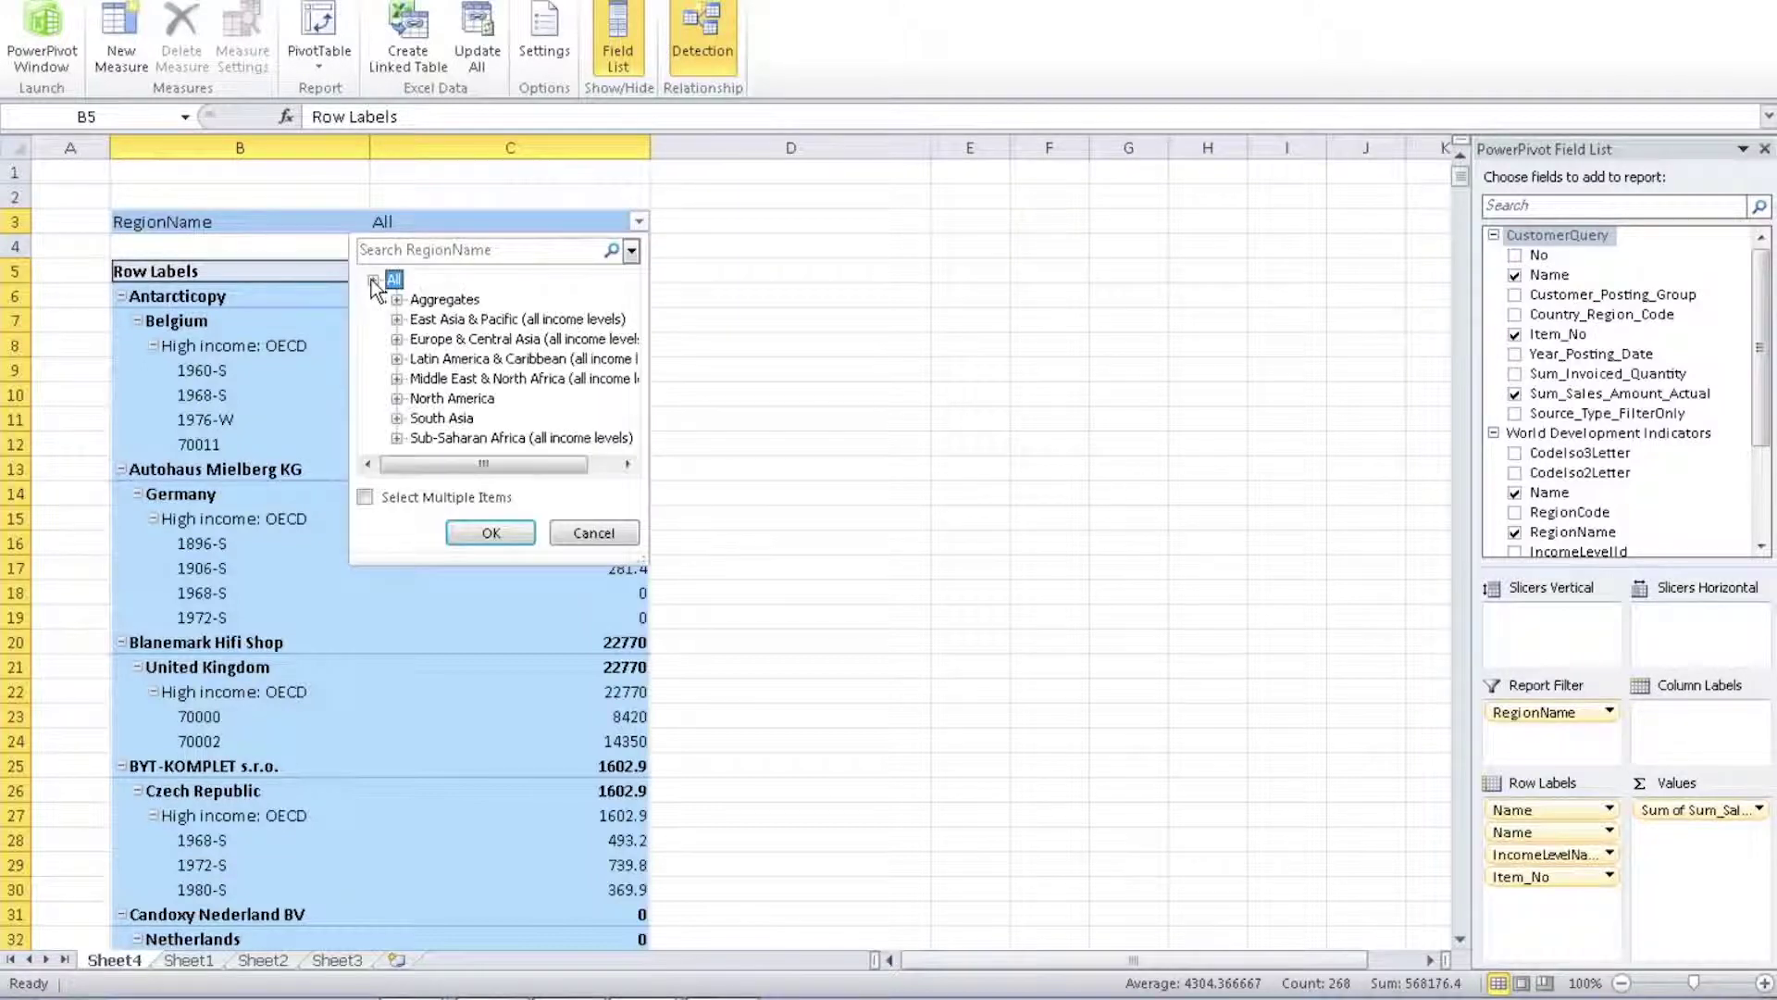
pyautogui.click(593, 534)
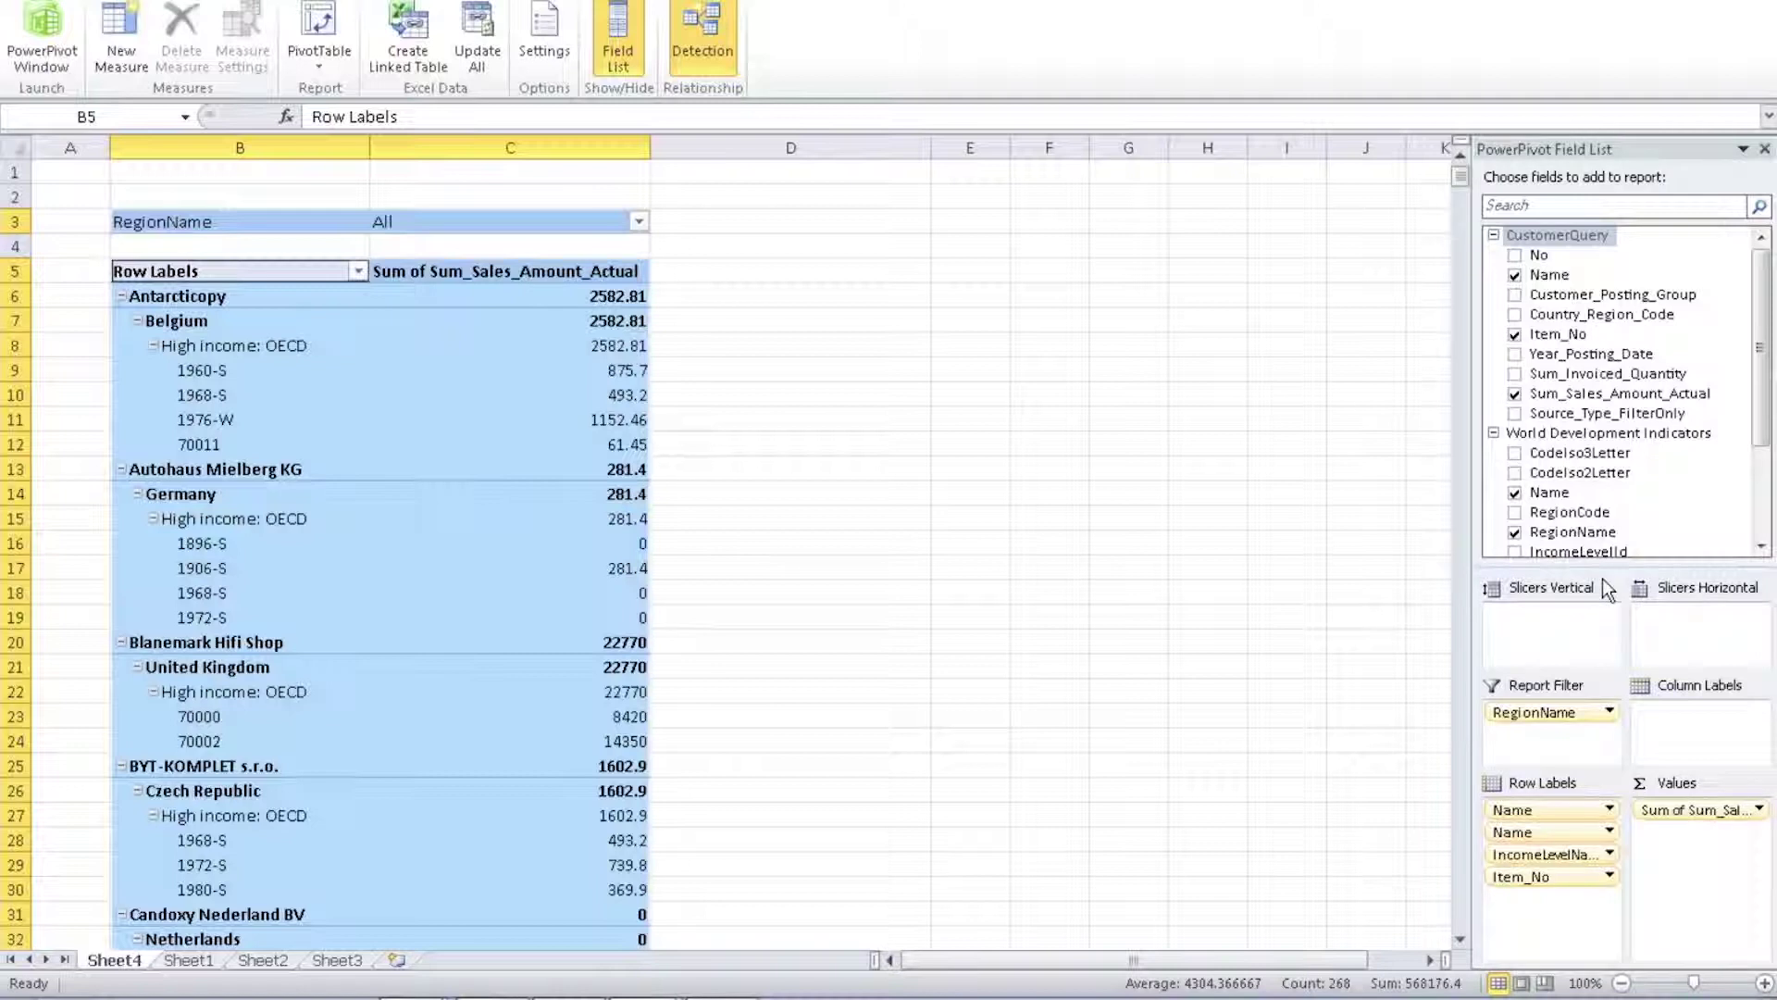
pyautogui.click(1537, 879)
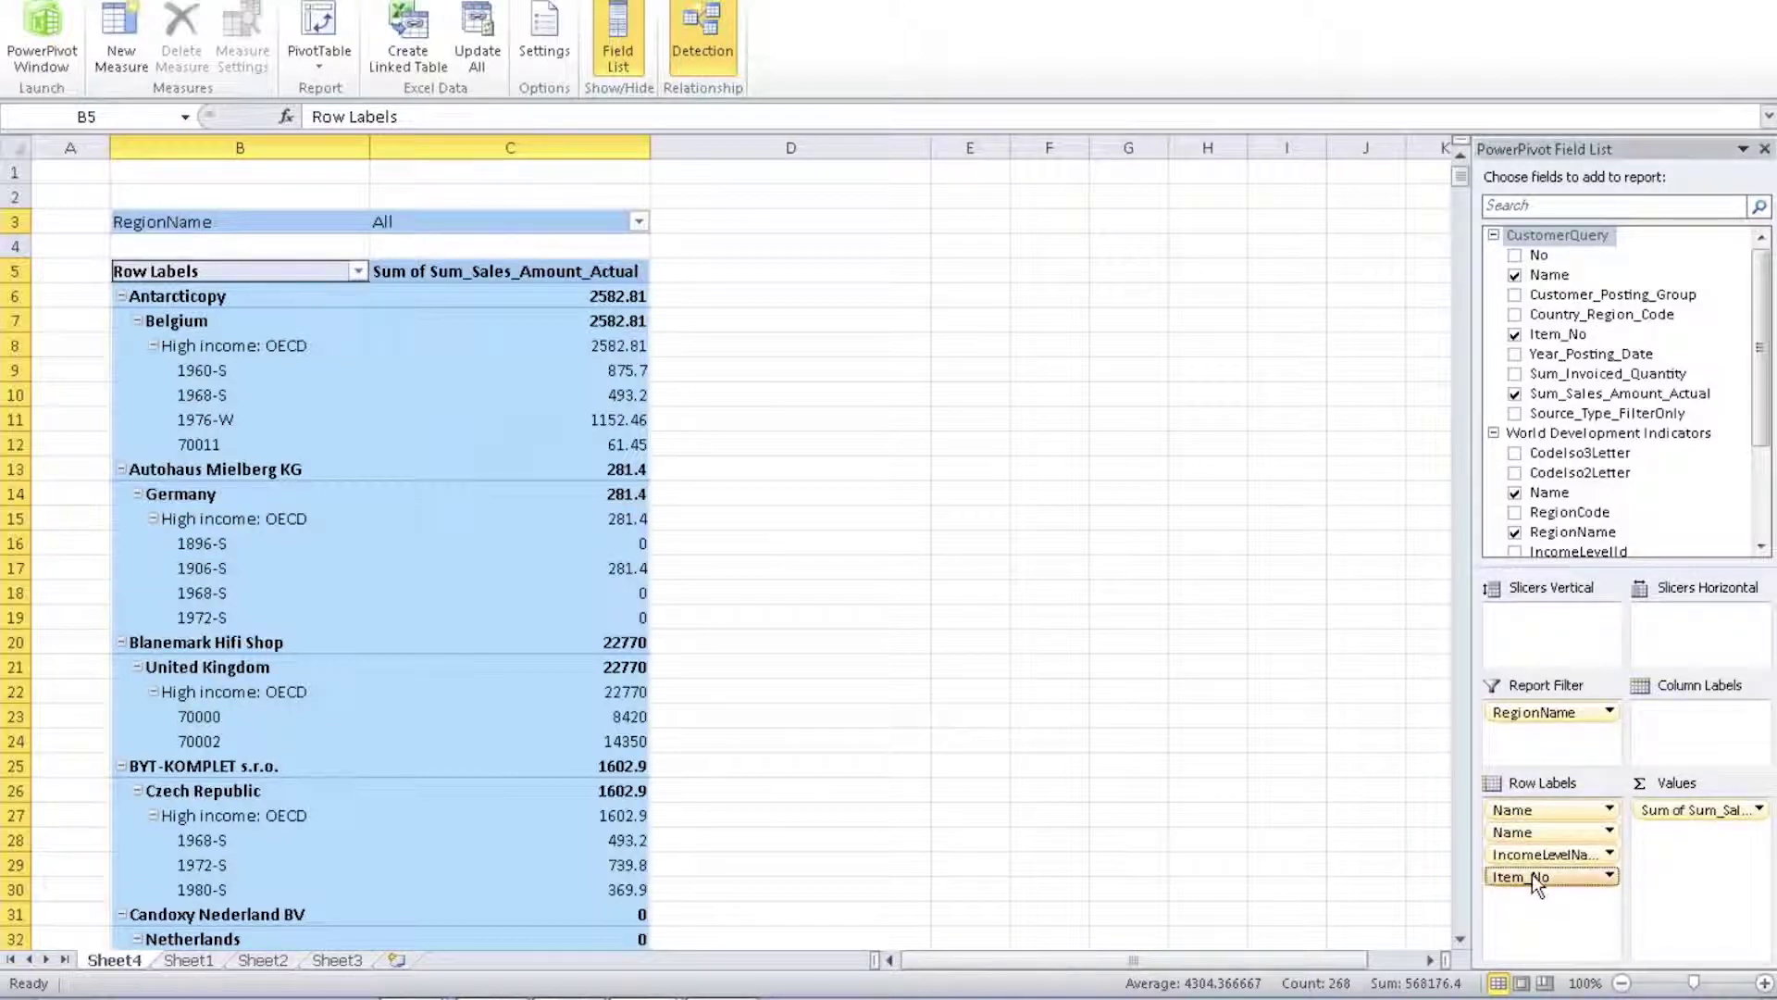
# Step: Make Item_No a vertical slicer and step through items 1960-S, 1964-W, 1976-W, 1980-S, 70001, ending on 70060
pyautogui.moveTo(1537, 880); pyautogui.dragTo(1542, 648)
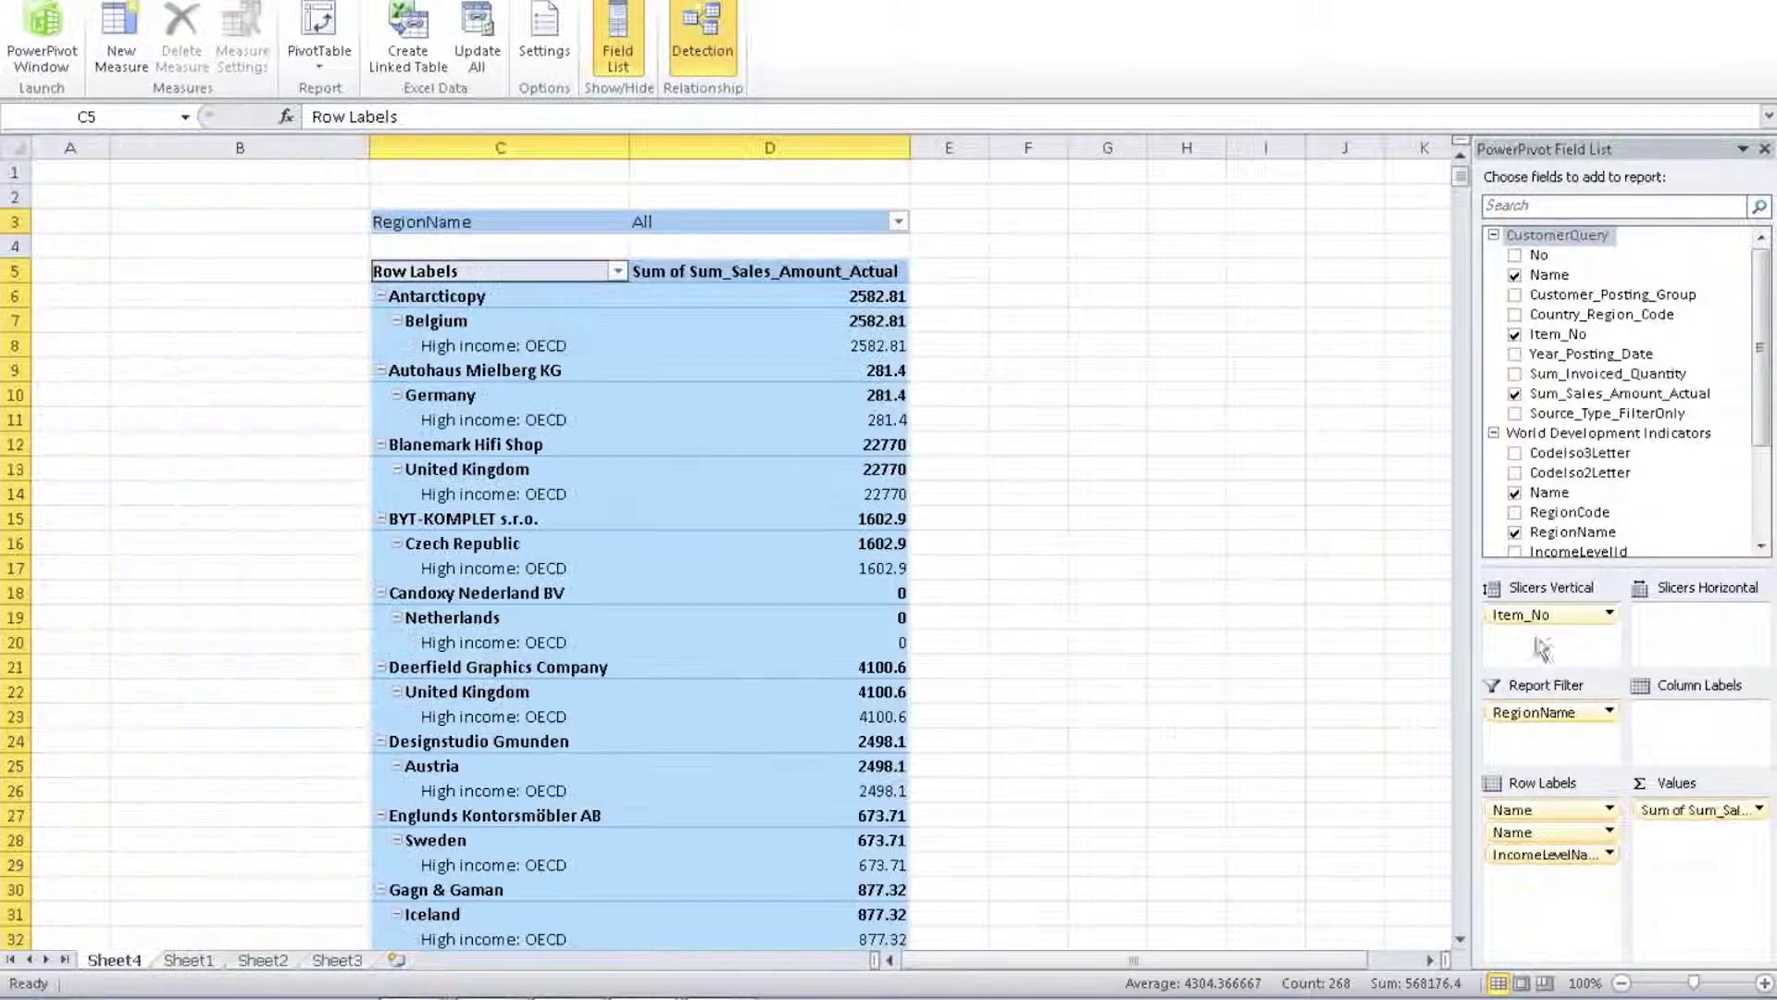
pyautogui.click(162, 381)
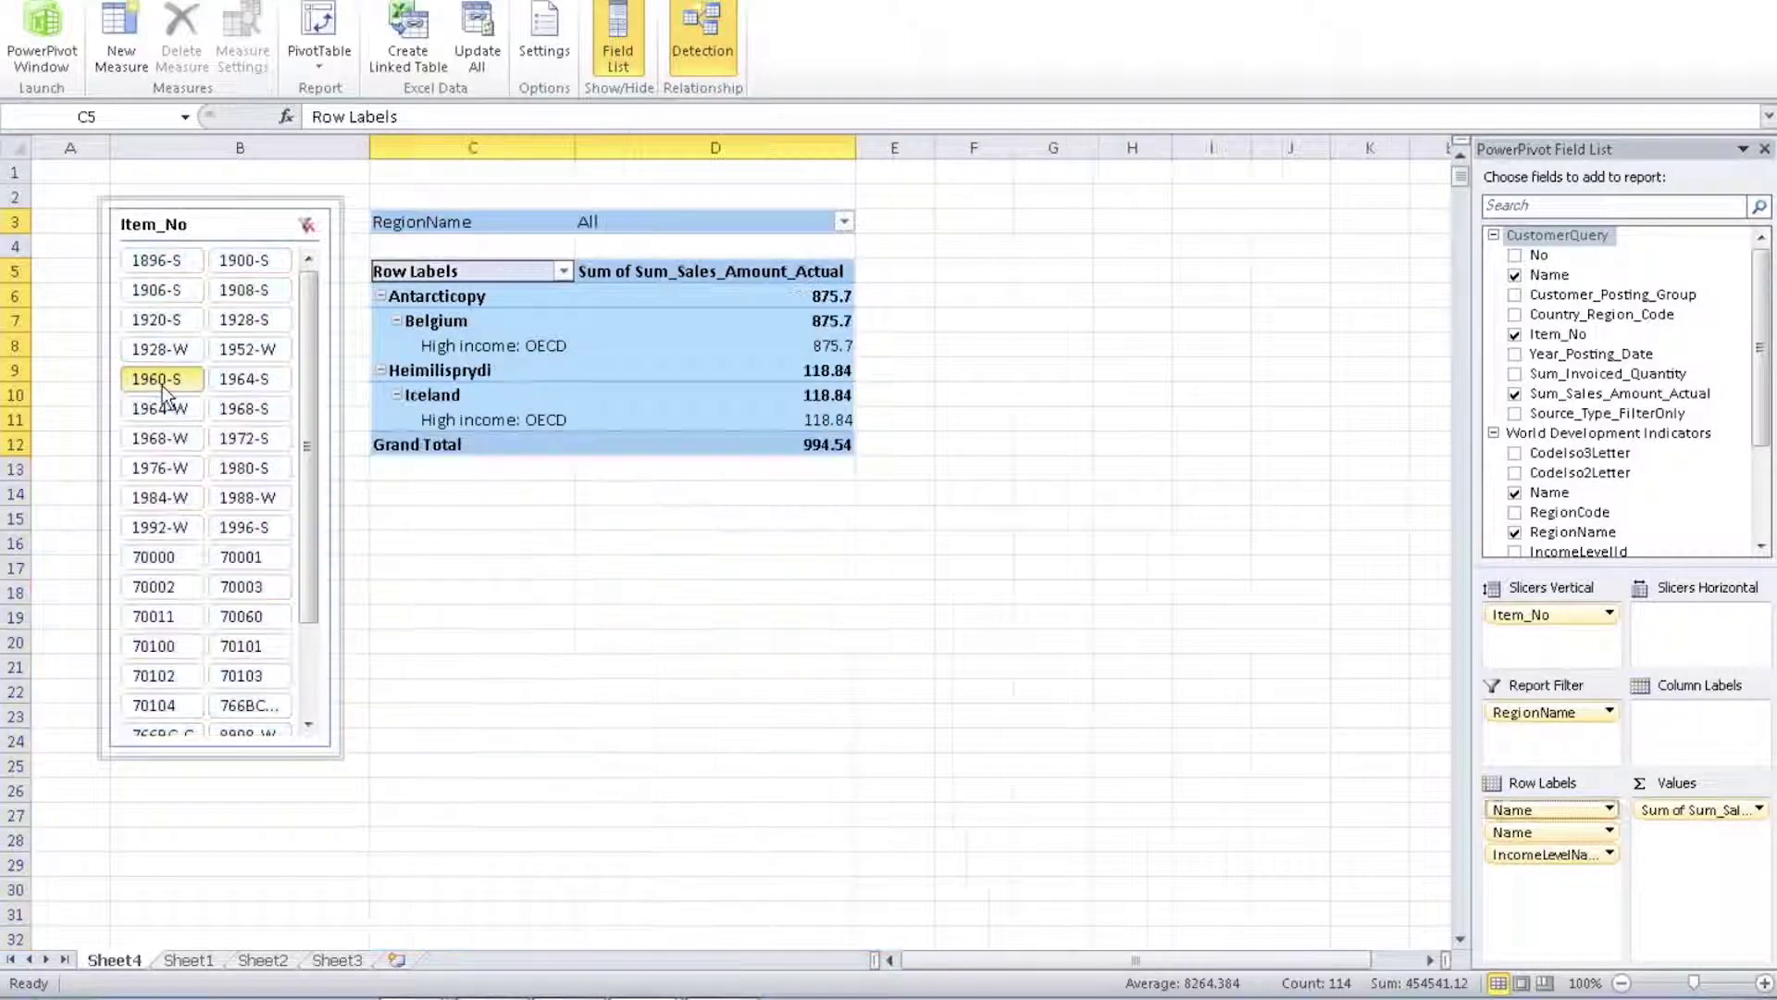
pyautogui.click(161, 408)
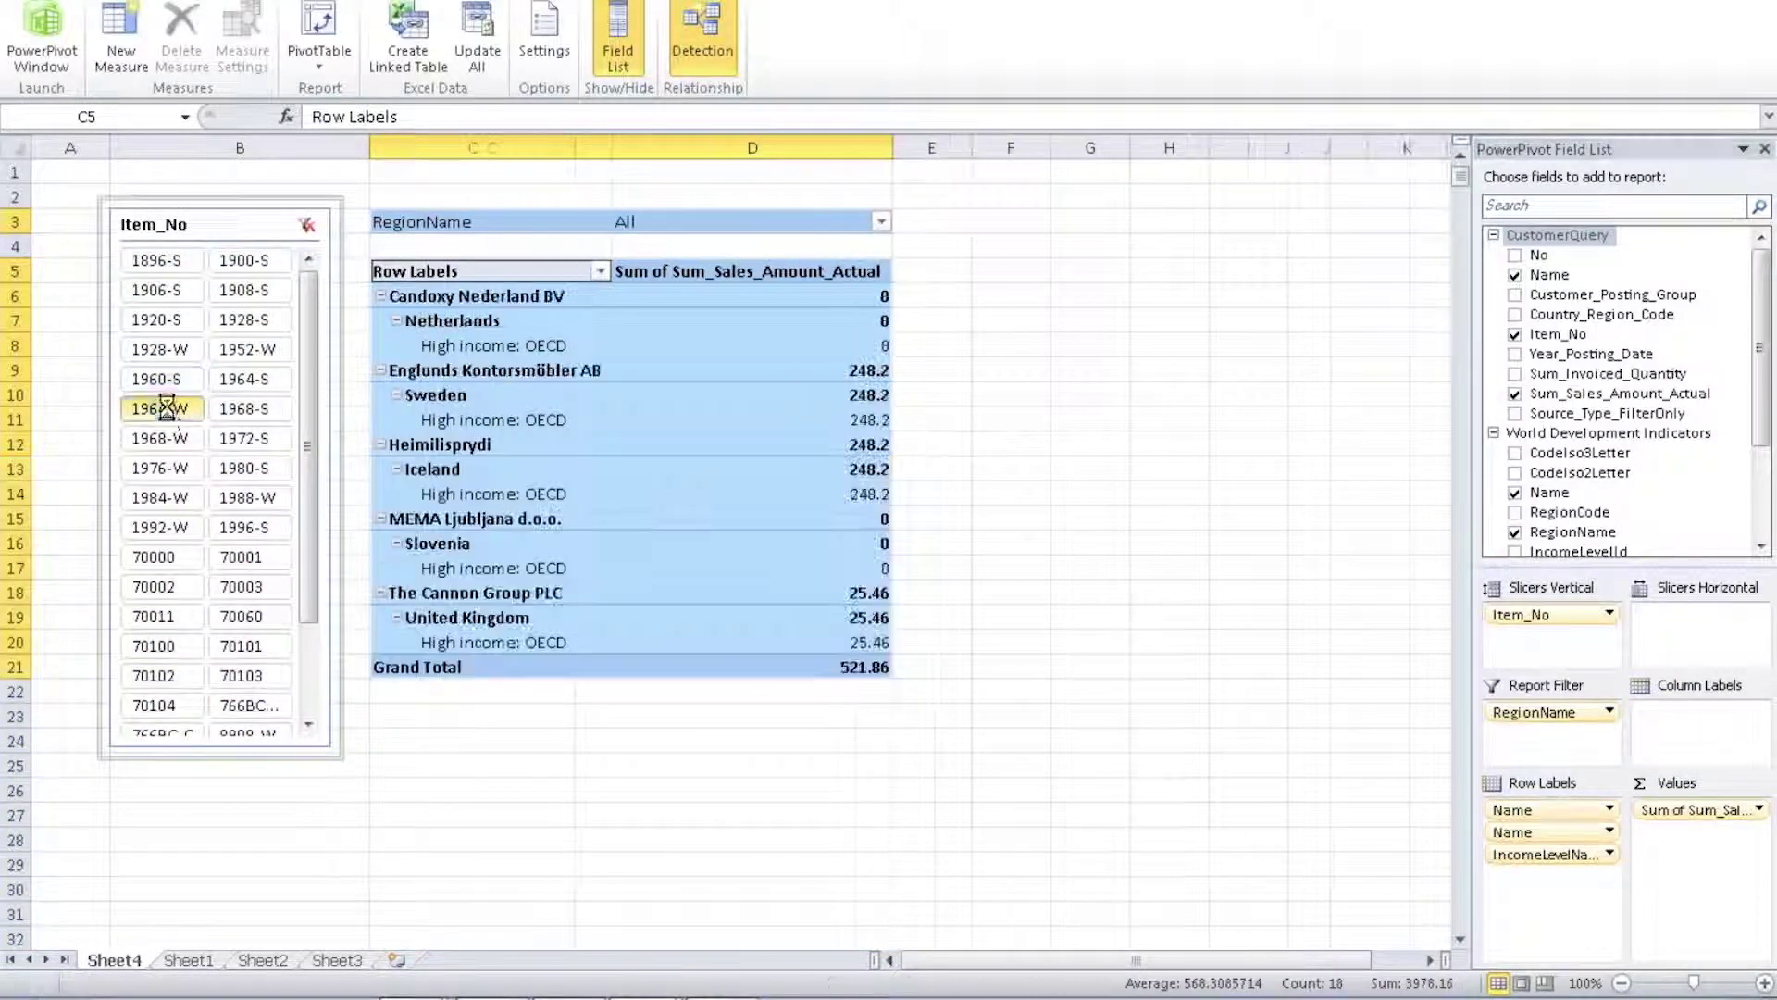
pyautogui.click(163, 468)
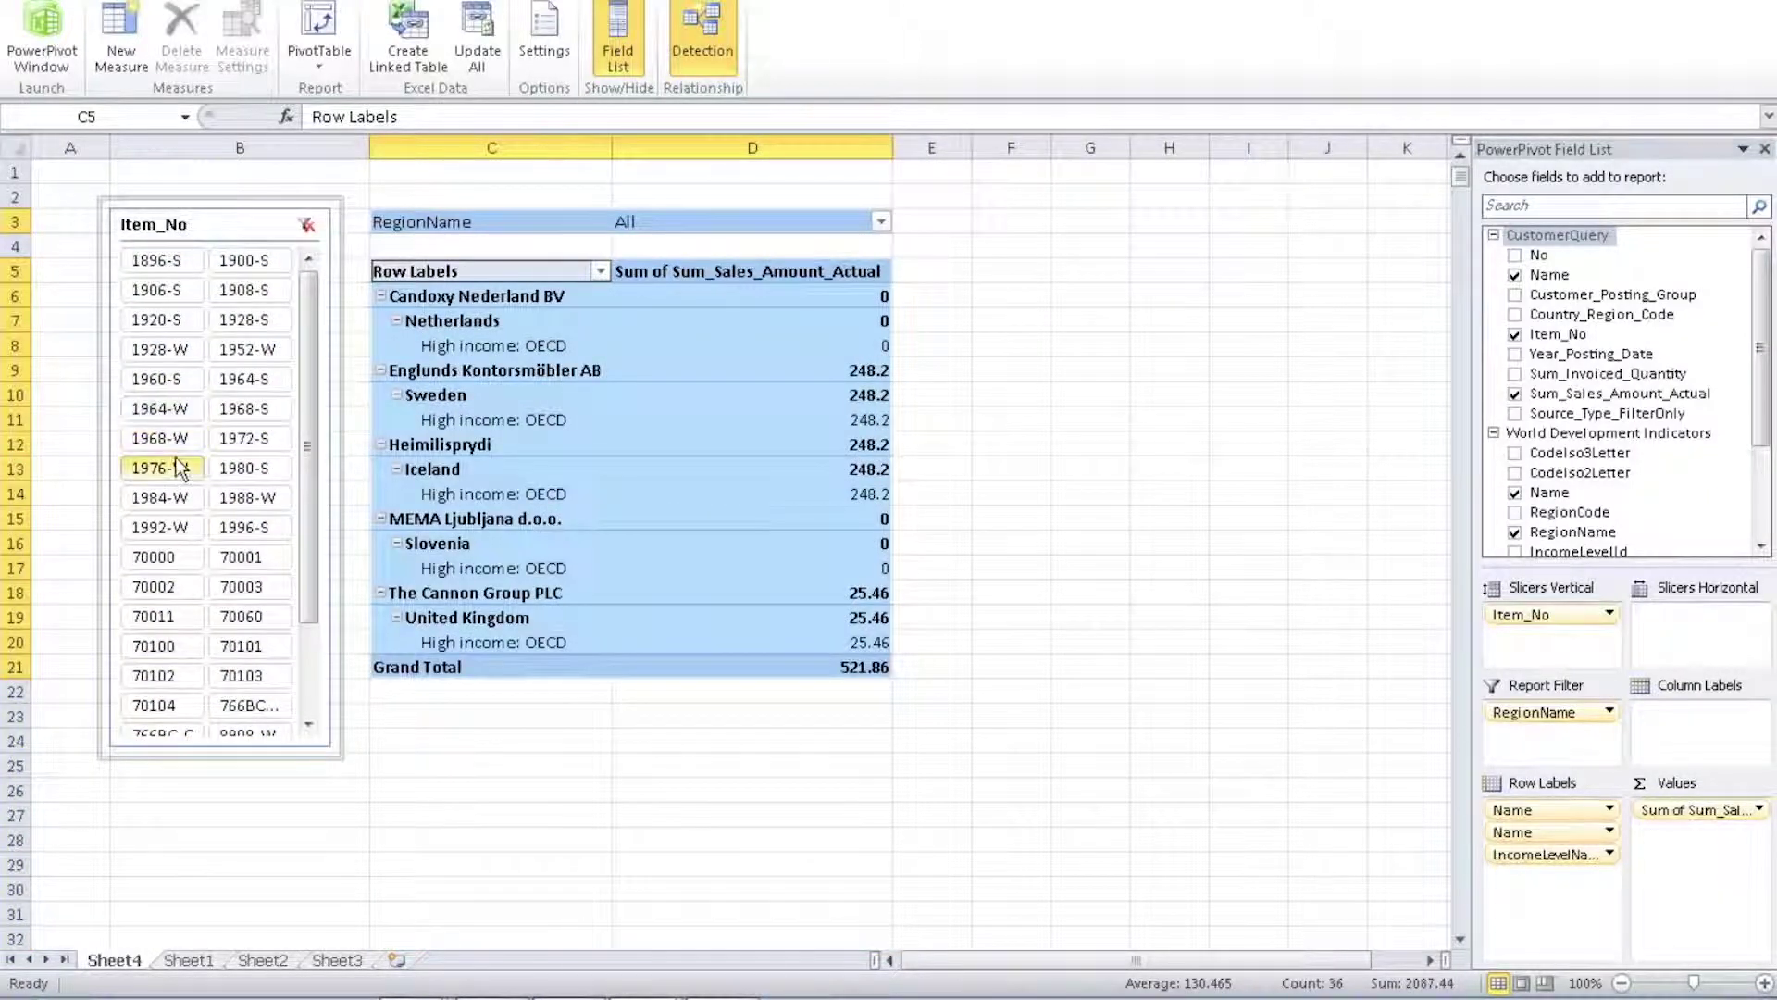
pyautogui.click(262, 472)
pyautogui.click(264, 557)
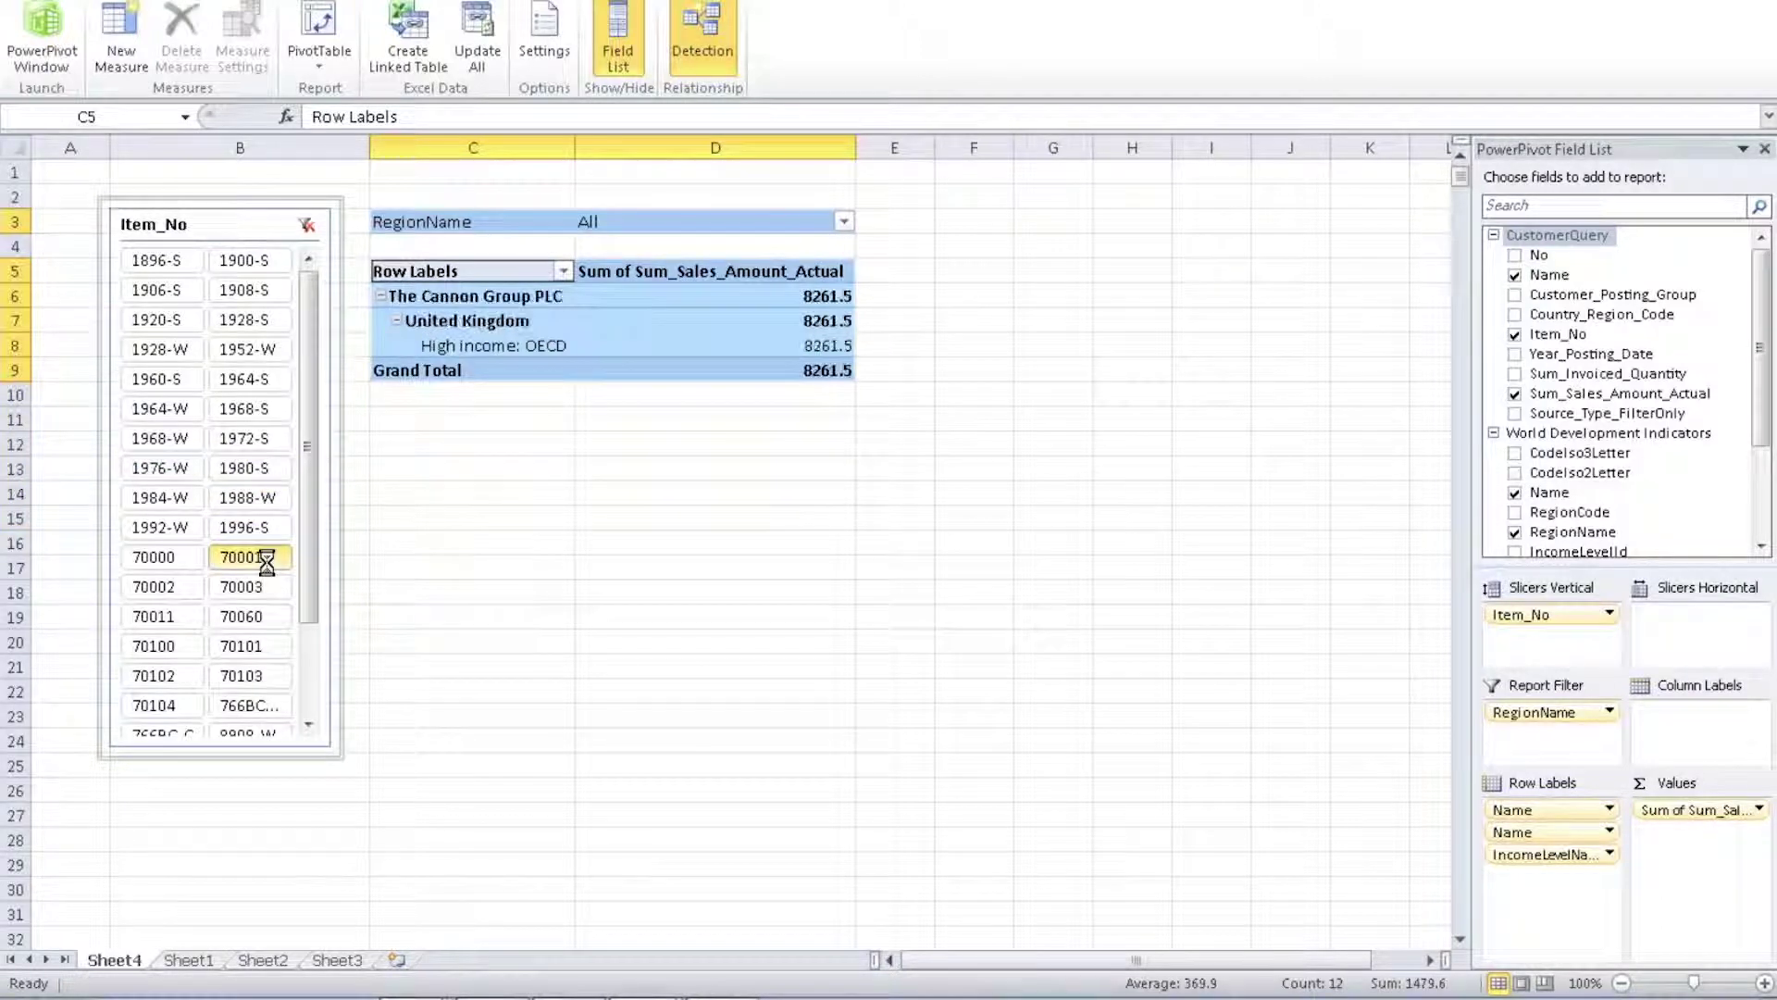
pyautogui.click(257, 616)
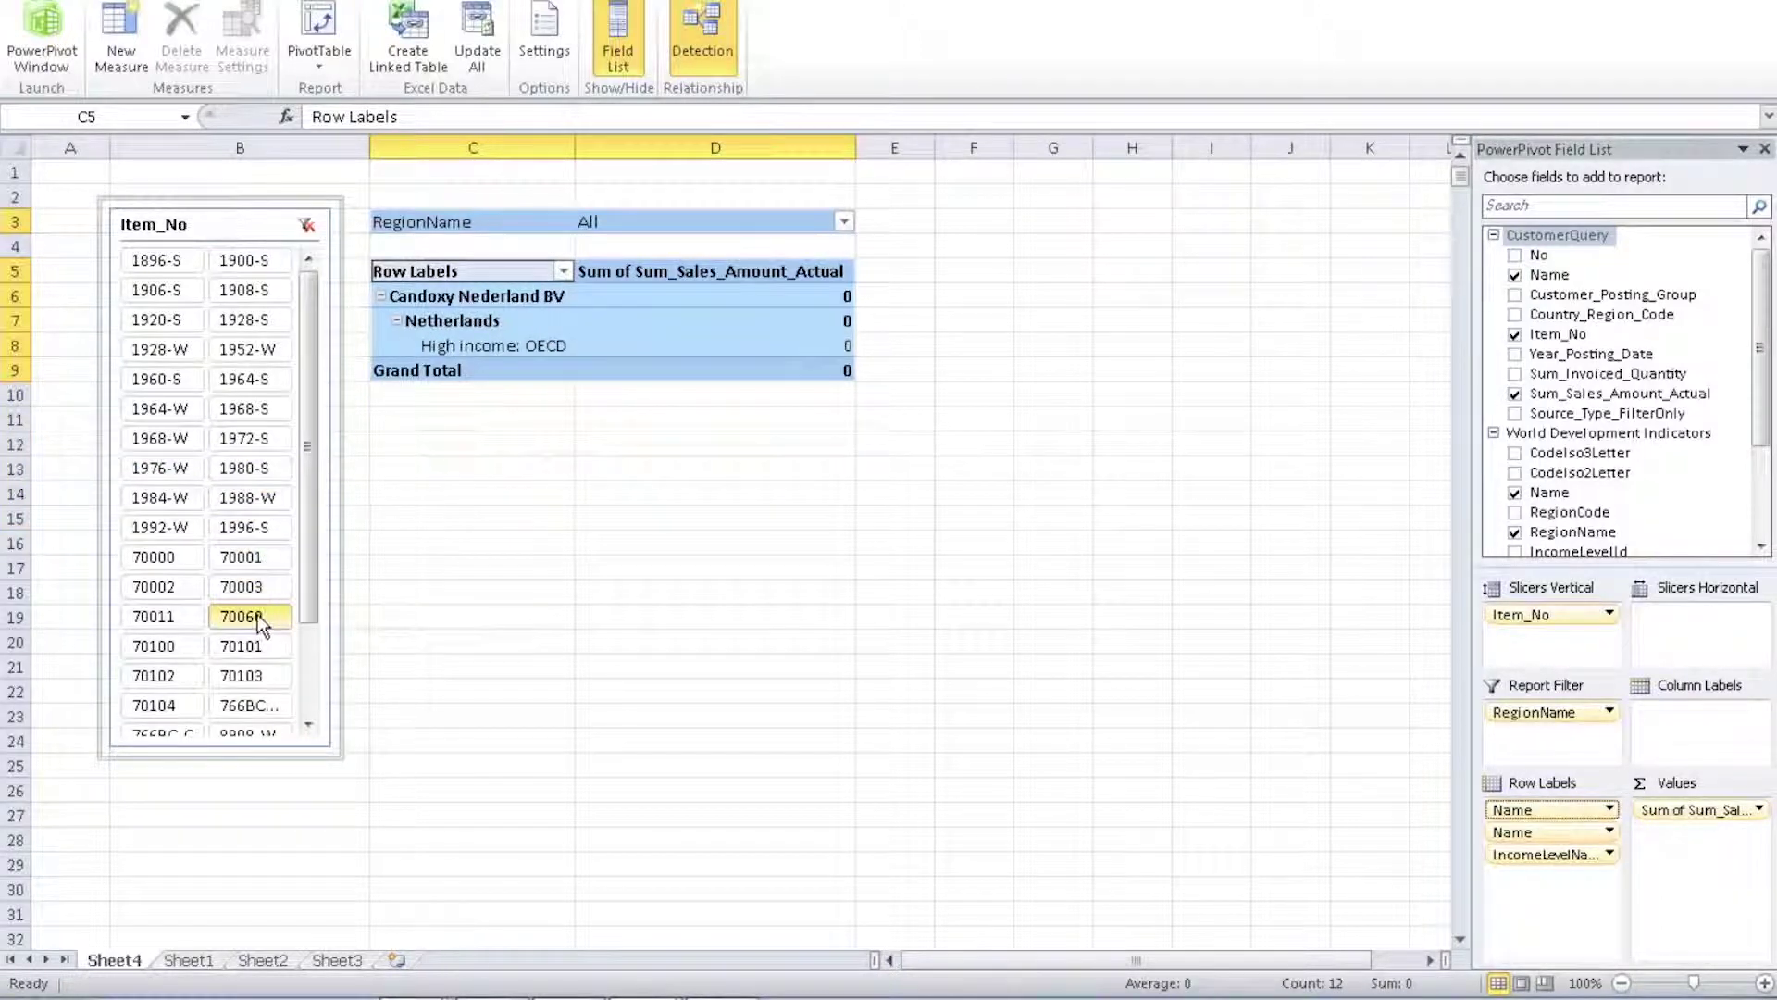